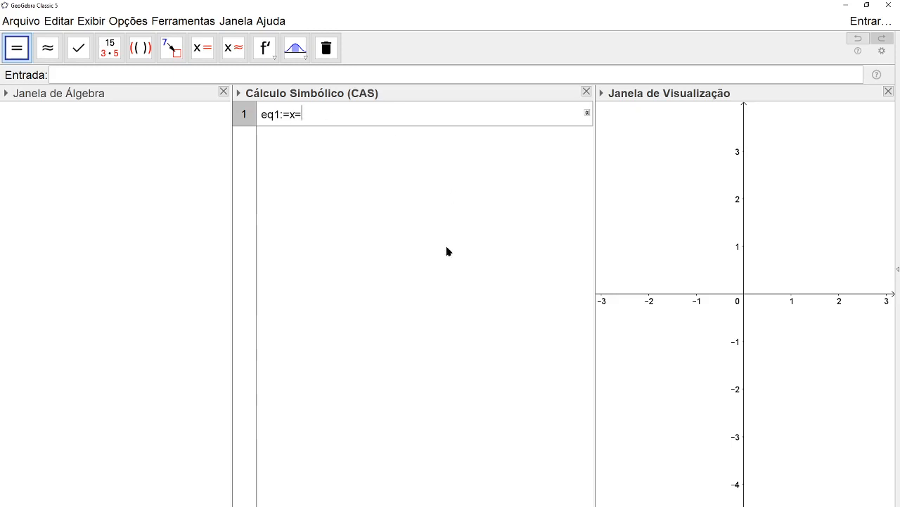
Step: Complete the first CAS equation as eq1:=x=r*cos(2*pi/n) and evaluate it
type("r*cos(2*pi/n")
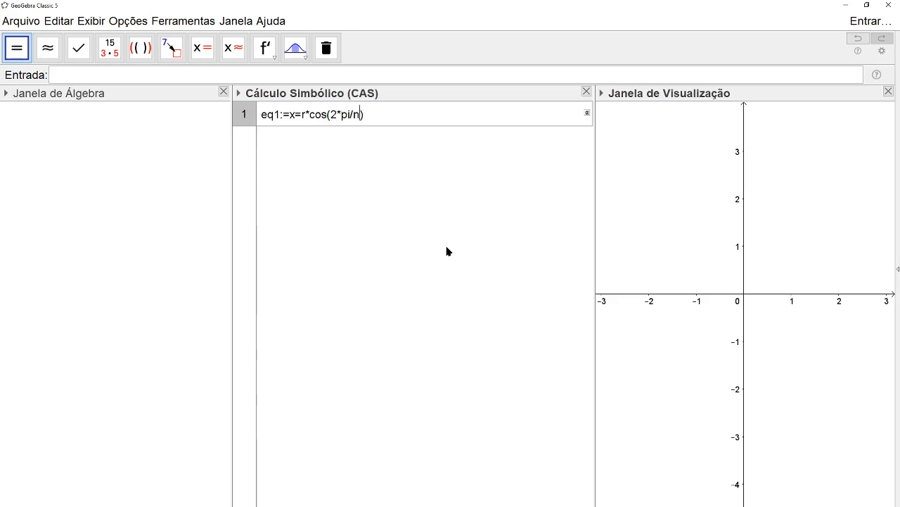
key("Return")
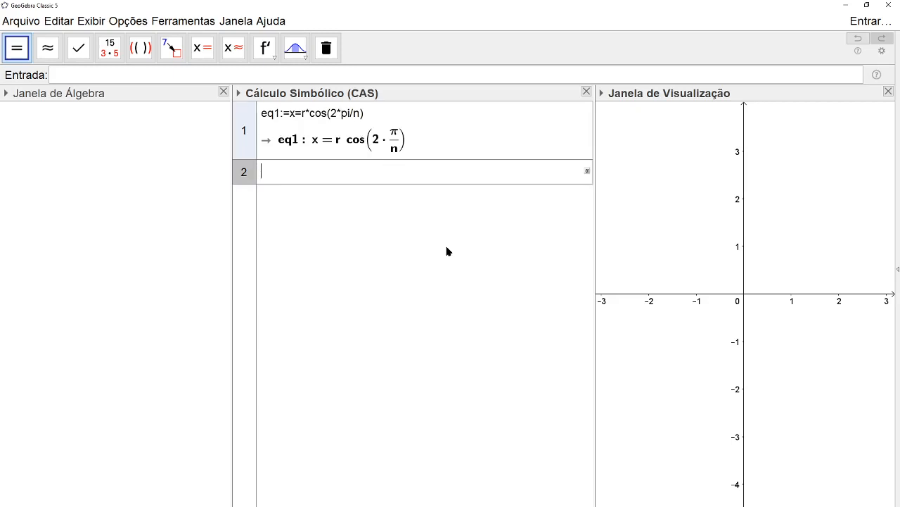
Step: Begin a second CAS definition named eq2 and copy the expression x=r*cos(2*pi/n) from eq1 into it
type("eq2:=")
left_click_drag(372, 111, 313, 111)
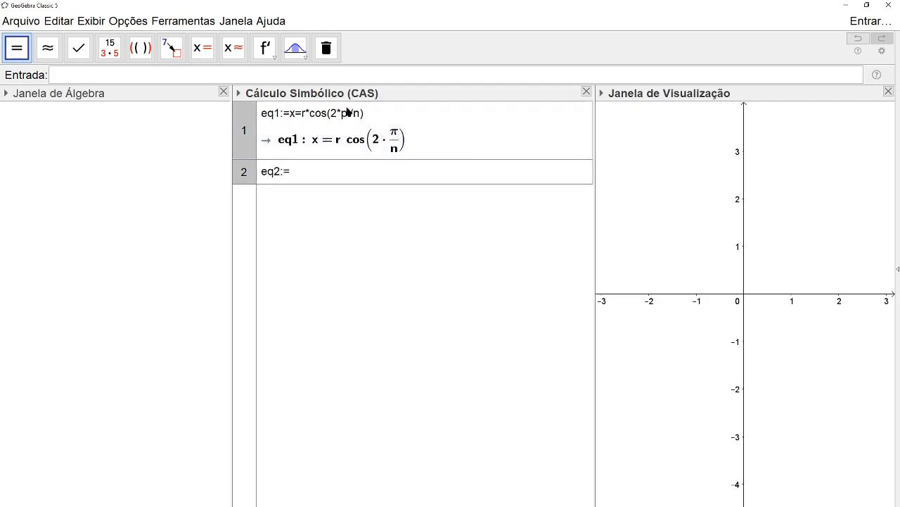
left_click_drag(368, 115, 290, 118)
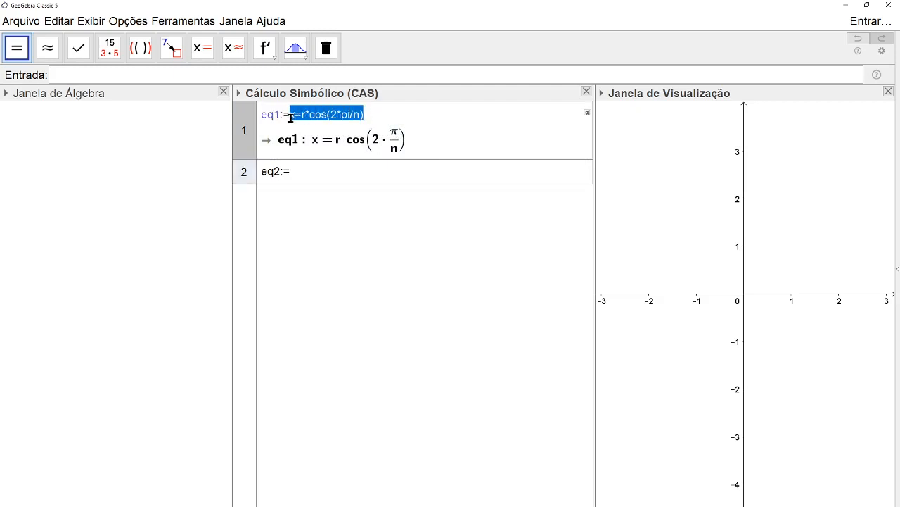
left_click(290, 117)
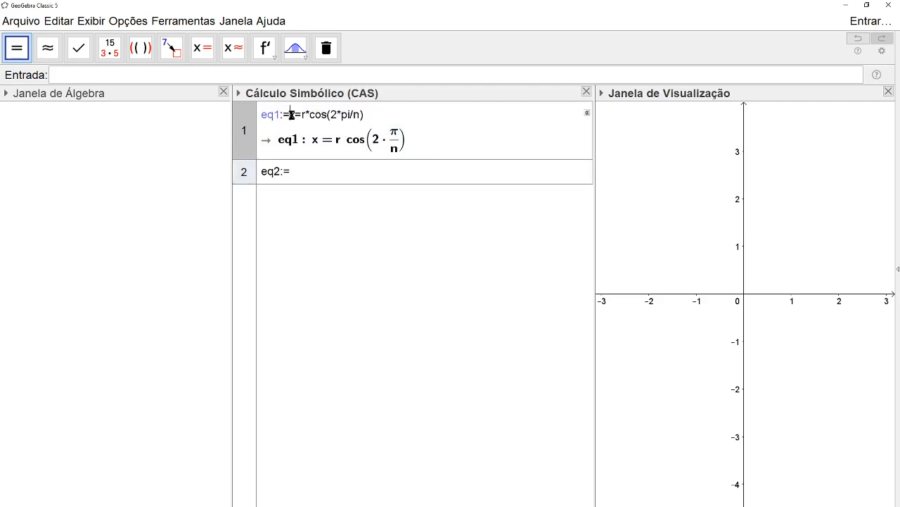
left_click_drag(291, 115, 372, 115)
key("ctrl+c")
left_click(309, 175)
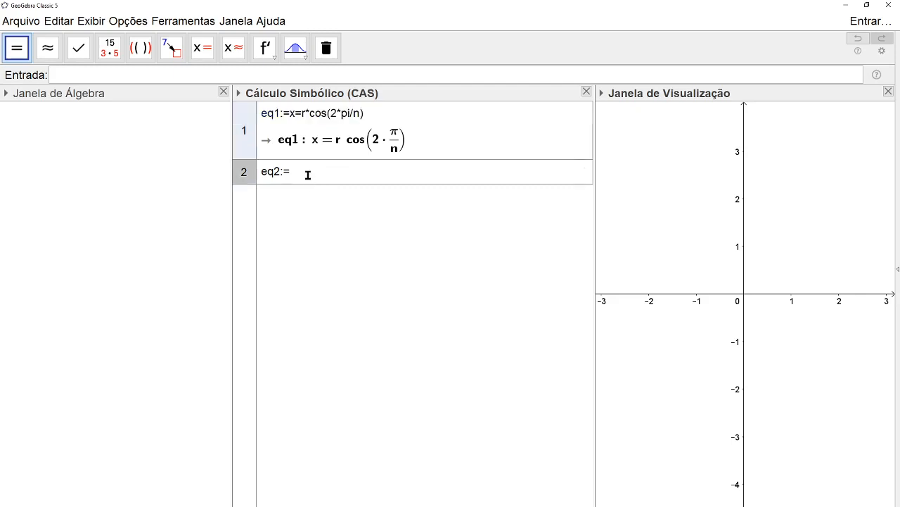
key("ctrl+v")
Step: Change x to y and cos to sen in the second definition, then evaluate eq2:=y=r*sen(2*pi/n)
double_click(292, 173)
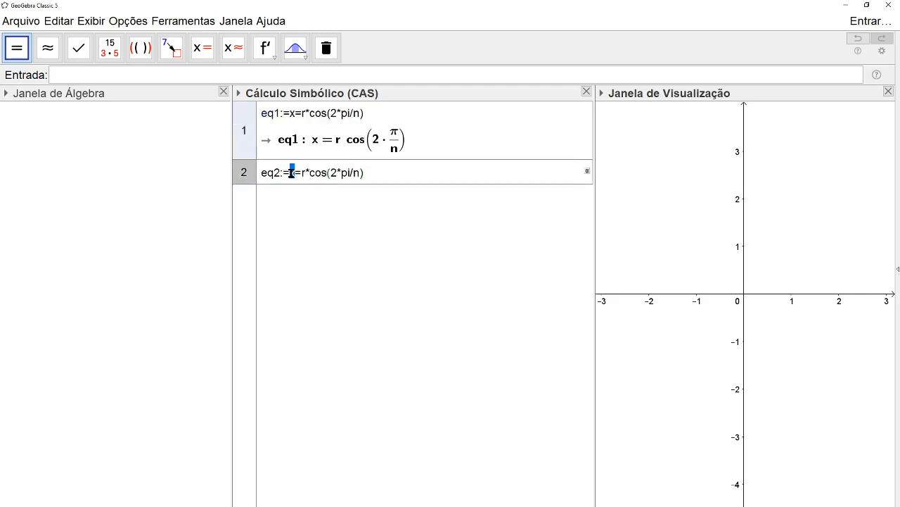
type("y")
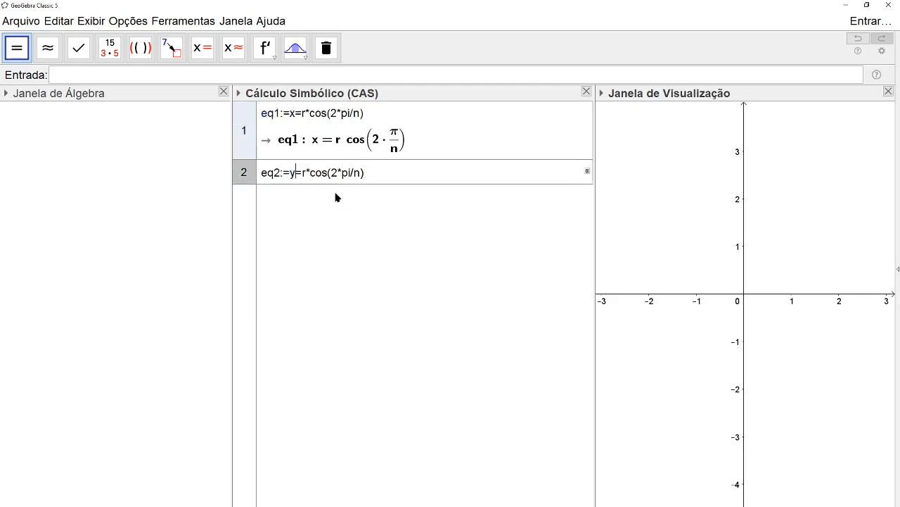
left_click_drag(328, 173, 312, 174)
type("sen")
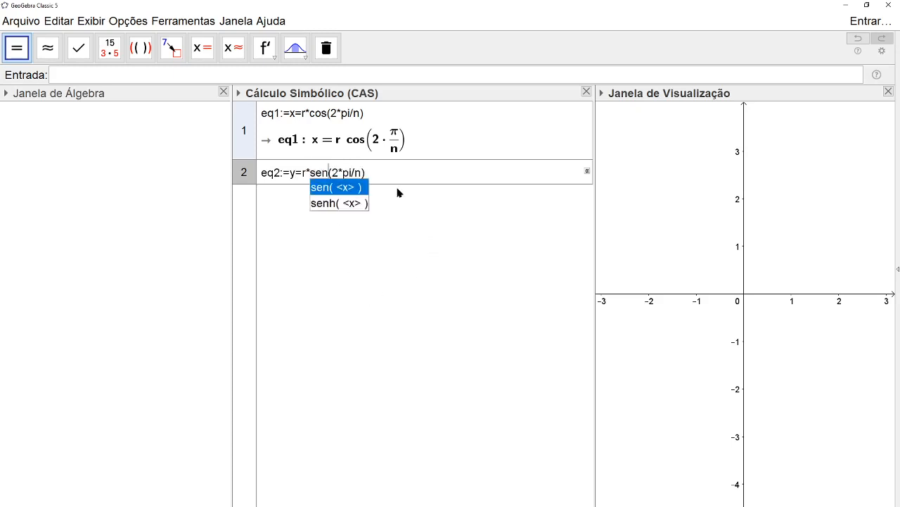
left_click(388, 172)
key("Return")
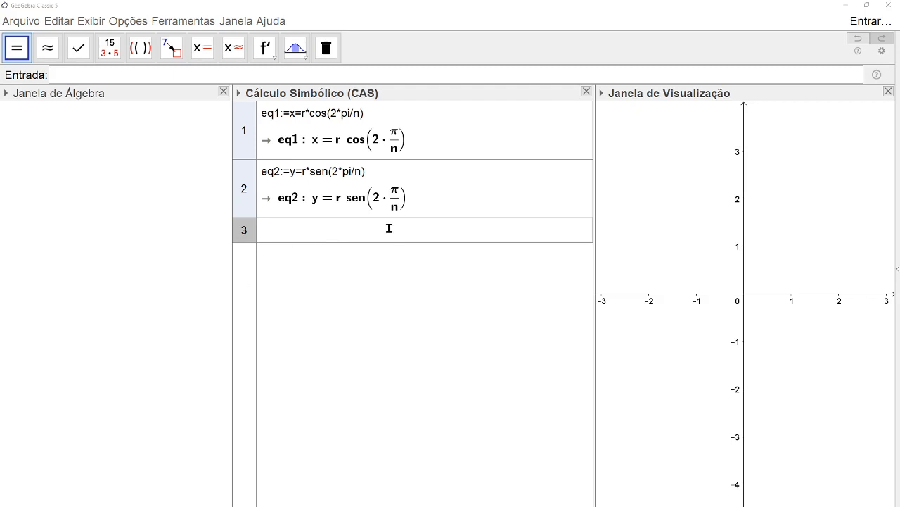
Step: Multiply the two equations in CAS row 3 with eq1*eq2
left_click(330, 230)
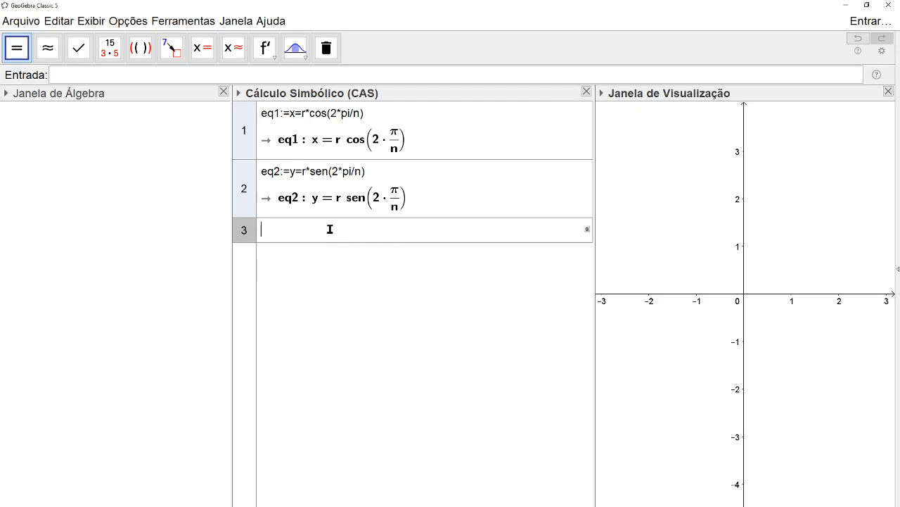
type("eq1*eq2")
key("Return")
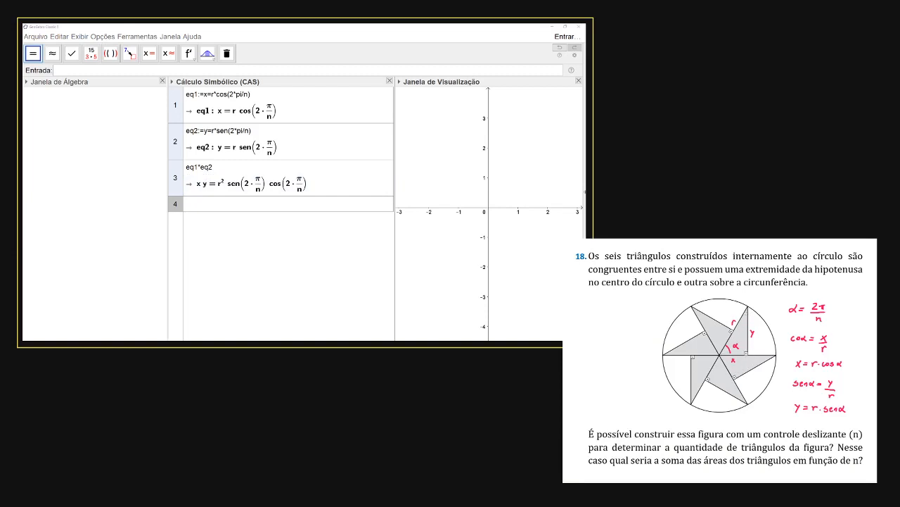
Step: Define S in CAS row 4 as half the right-hand side of row 3: S:=LadoDireito($3) / 2
left_click(249, 210)
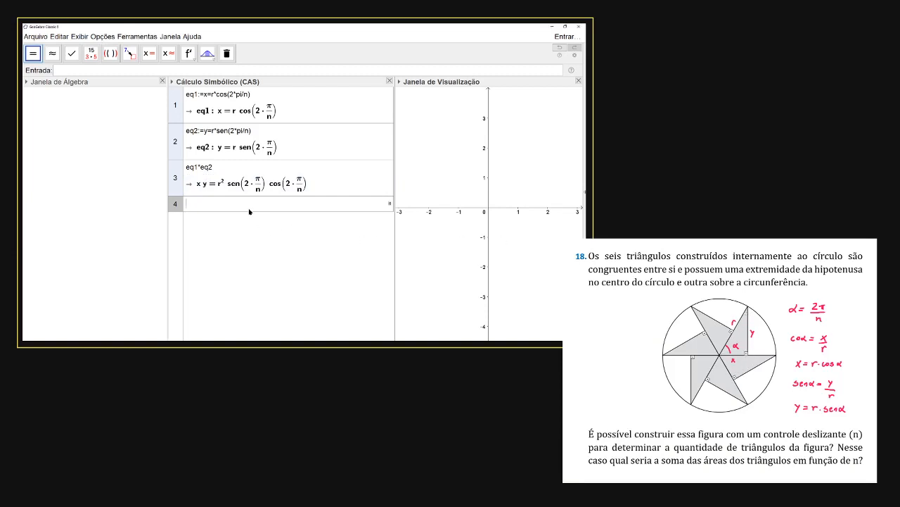
type("S(x)")
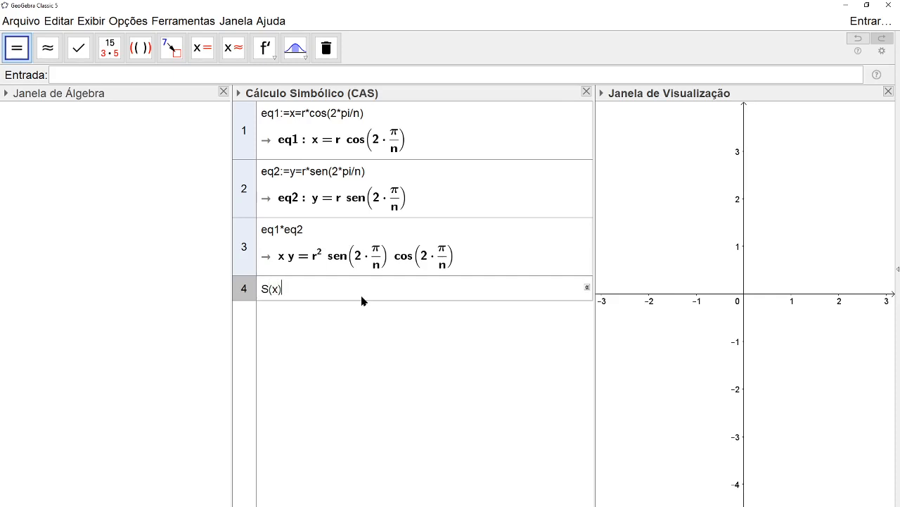
key("BackSpace")
key("BackSpace")
key("BackSpace")
type(":=")
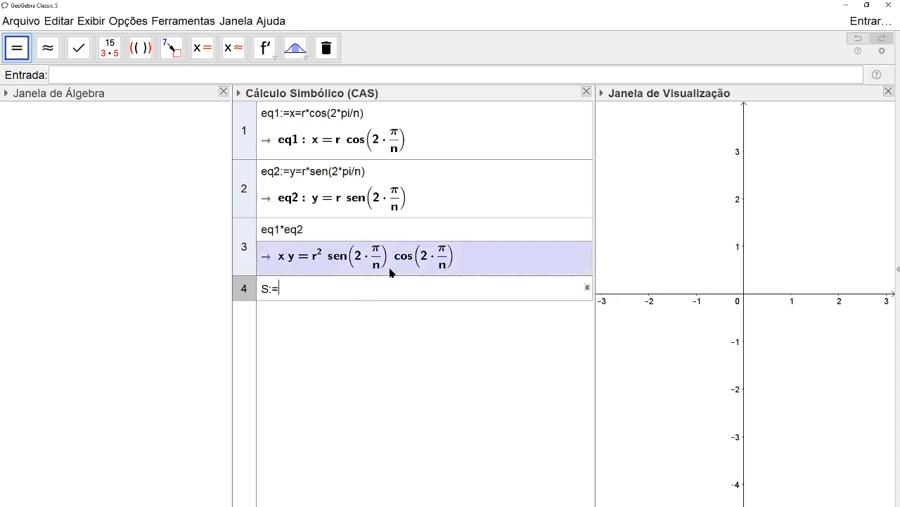
type("lado")
left_click(421, 303)
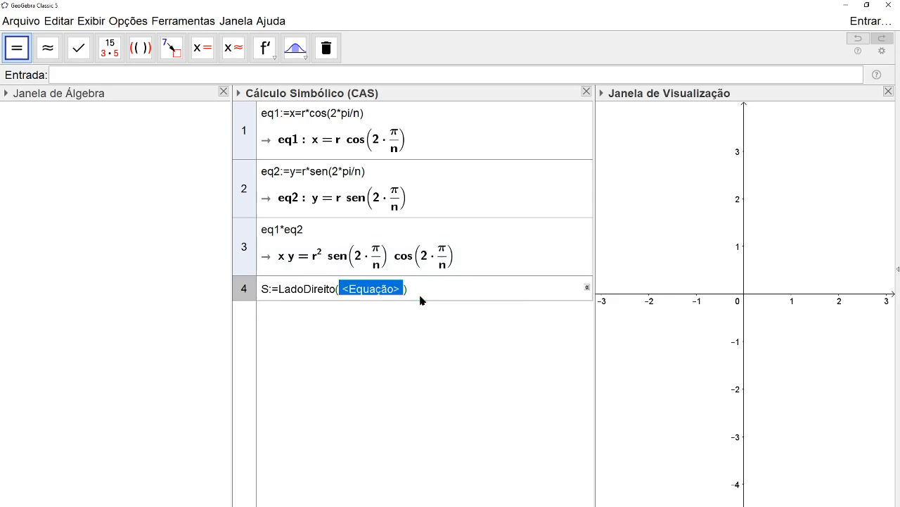
type("$3")
key("Right")
type("/ 2")
key("Return")
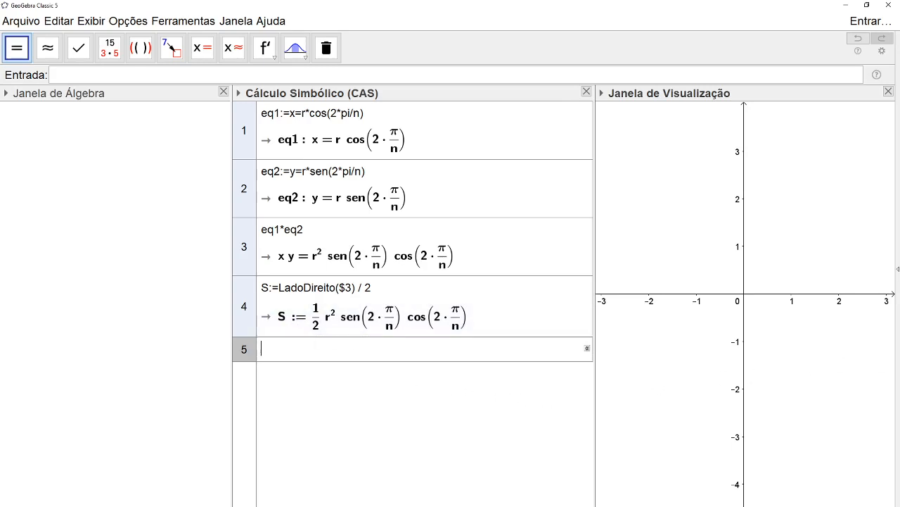
Step: Multiply the definition of S by n so that it covers all n triangles
left_click(274, 289)
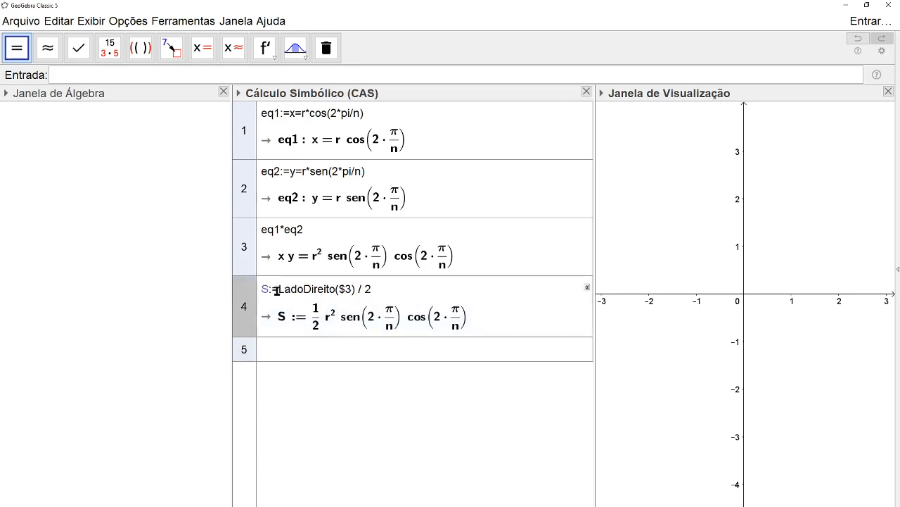
left_click(278, 289)
type("n*")
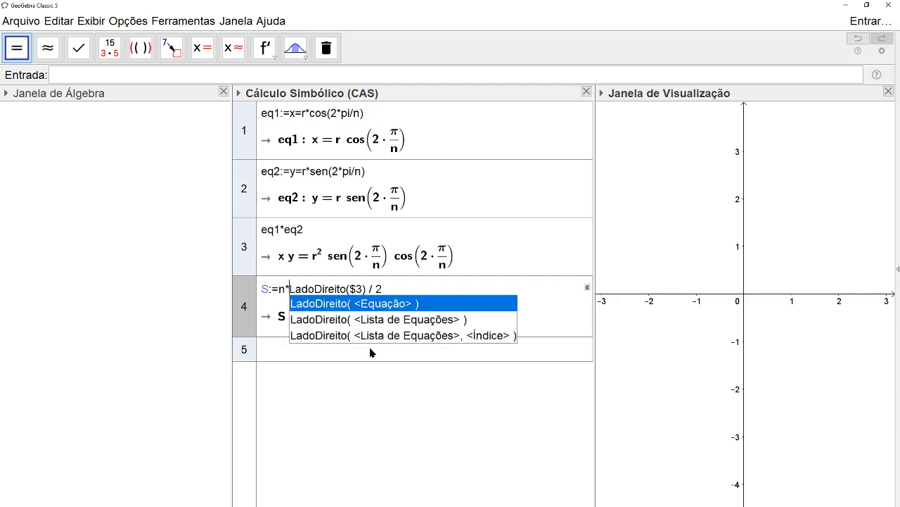
key("Escape")
key("Return")
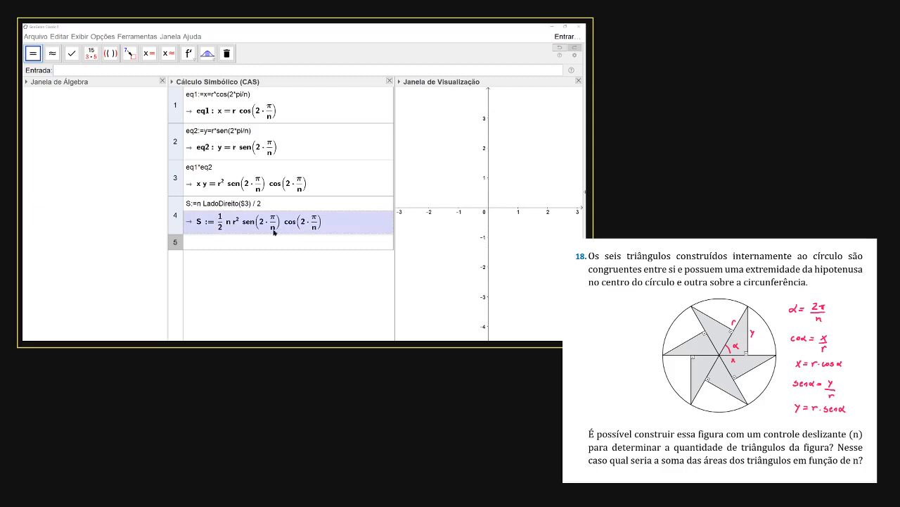
Step: Create a slider n_0 in the graphics view from 4 to 50 with increment 1, and set it to 7
left_click(444, 82)
left_click(207, 54)
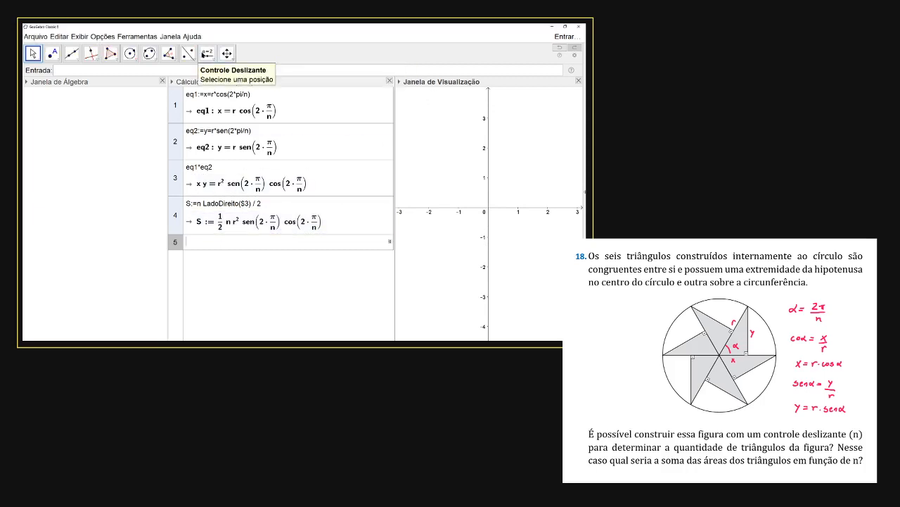
left_click(205, 54)
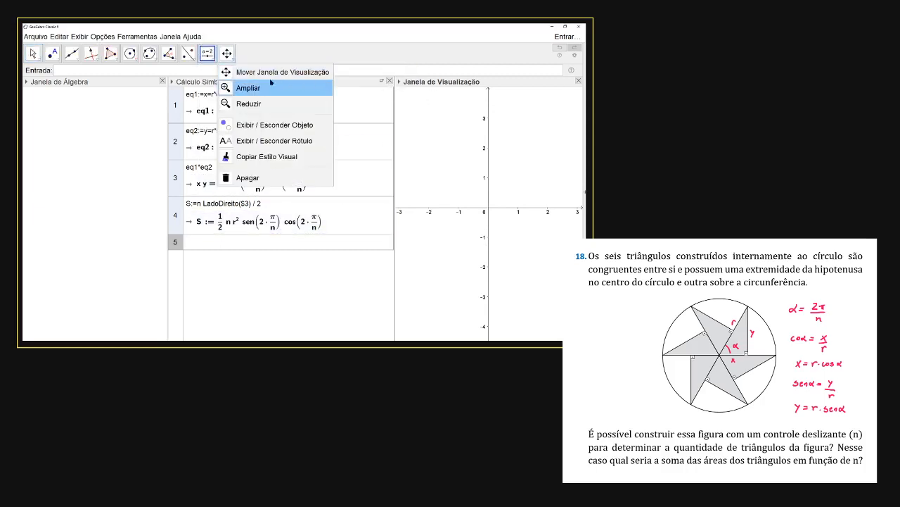
left_click(213, 73)
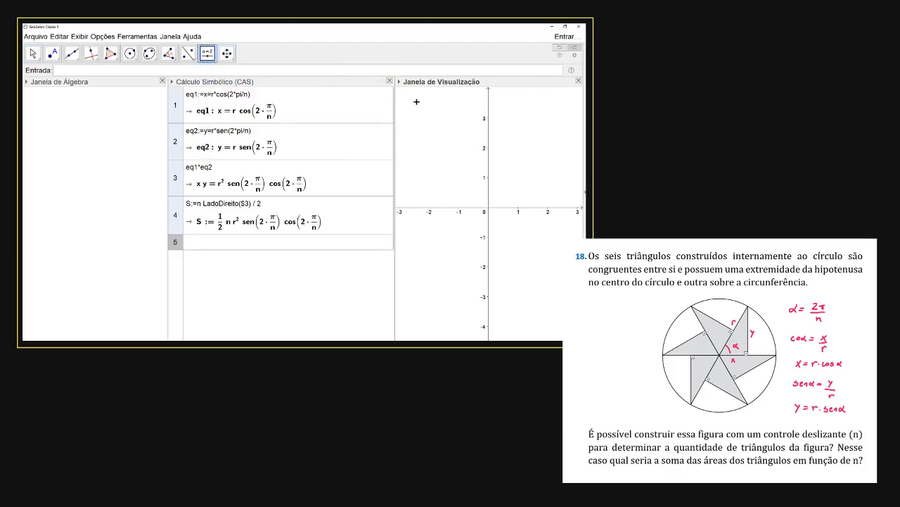
left_click(442, 128)
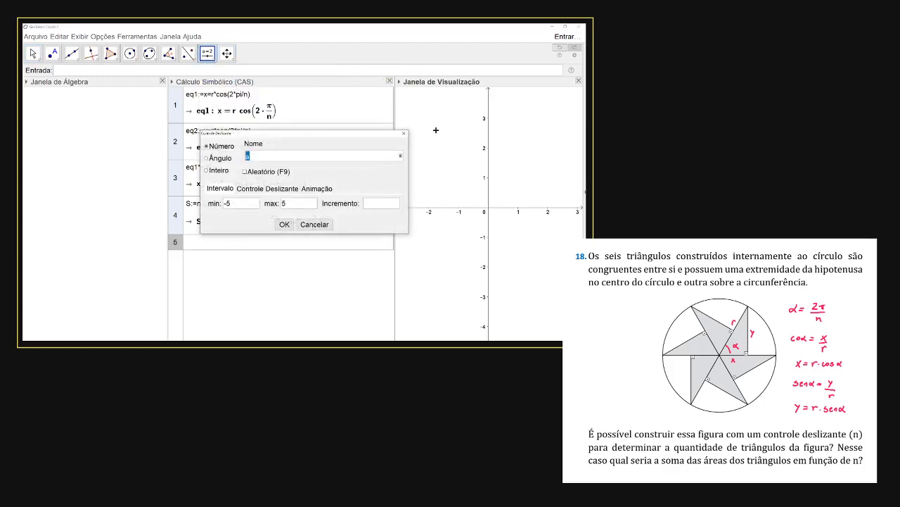
type("n_0")
left_click_drag(230, 204, 221, 205)
type("4")
left_click_drag(292, 205, 276, 204)
type("50")
left_click(381, 206)
type("1")
left_click(284, 224)
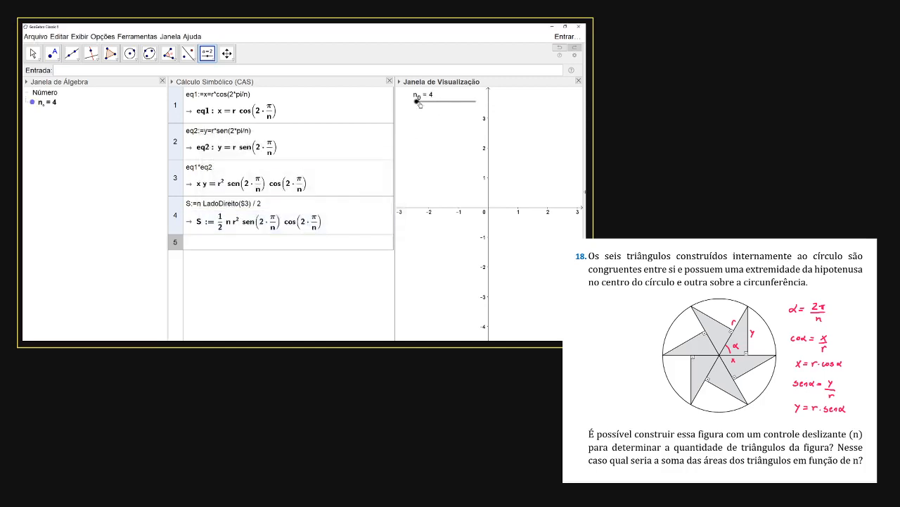
mouse_move(417, 103)
left_mouse_down()
mouse_move(436, 104)
mouse_move(421, 108)
left_mouse_up()
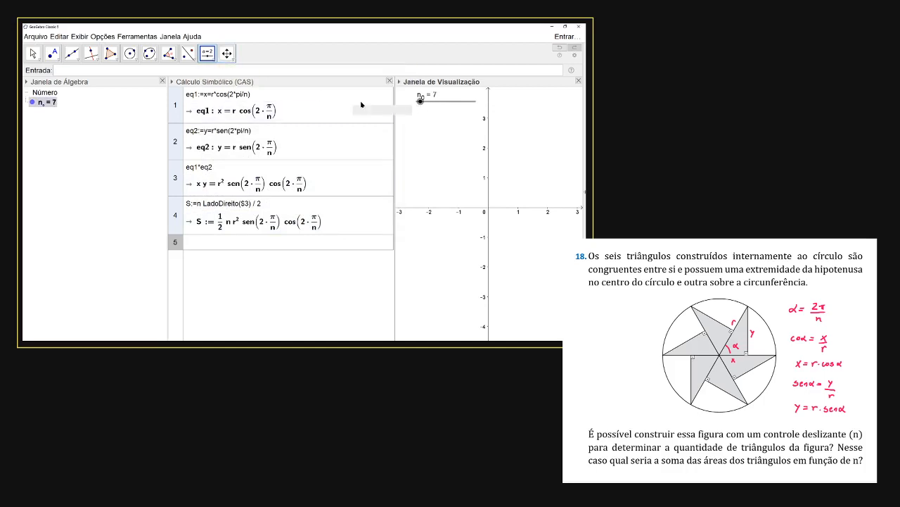
Step: Create a slider R below n_0 from 0 to 5 with increment 0.1, and set it to 1
left_click(422, 126)
type("R")
left_click_drag(236, 202, 214, 205)
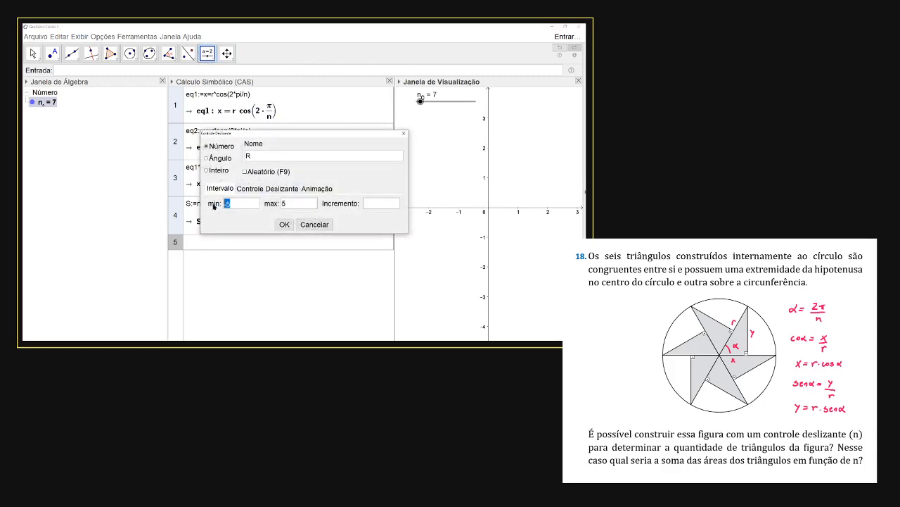
type("0")
left_click_drag(288, 204, 283, 205)
left_click(378, 208)
type("0.1")
left_click(285, 223)
left_click_drag(447, 118, 444, 122)
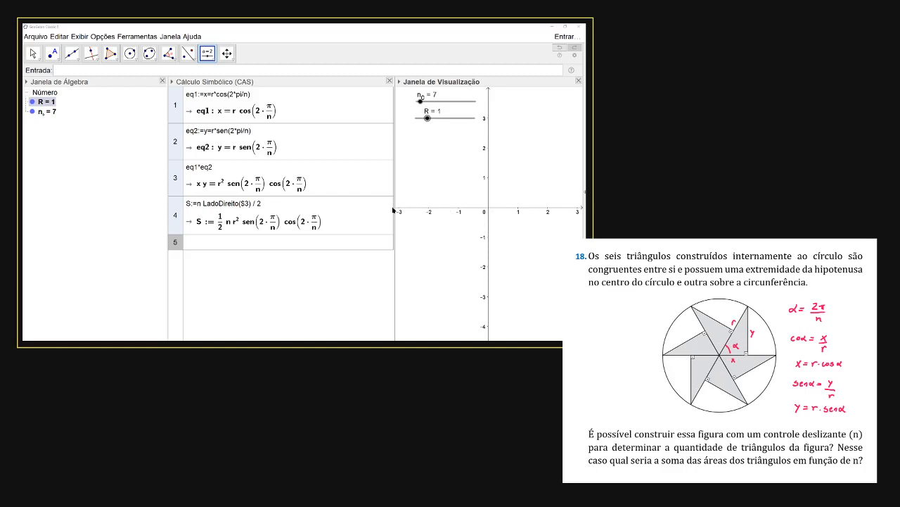
Step: Widen the graphics view and create a point with polar coordinates (R;2*pi/n_0)
left_click_drag(395, 207, 367, 209)
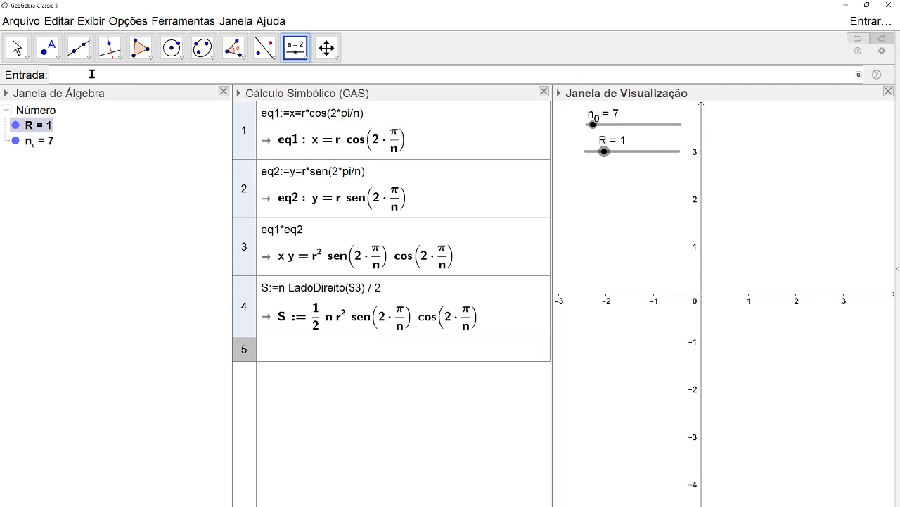
type("(R,")
type("2*pi")
type("/")
type("n_")
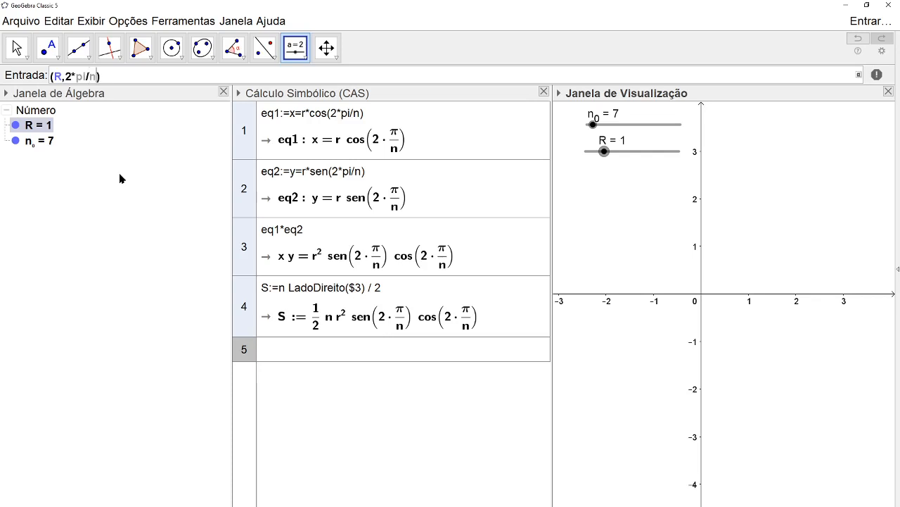
type("0")
key("Left")
key("Left")
key("Left")
key("Left")
key("Left")
key("Left")
key("Left")
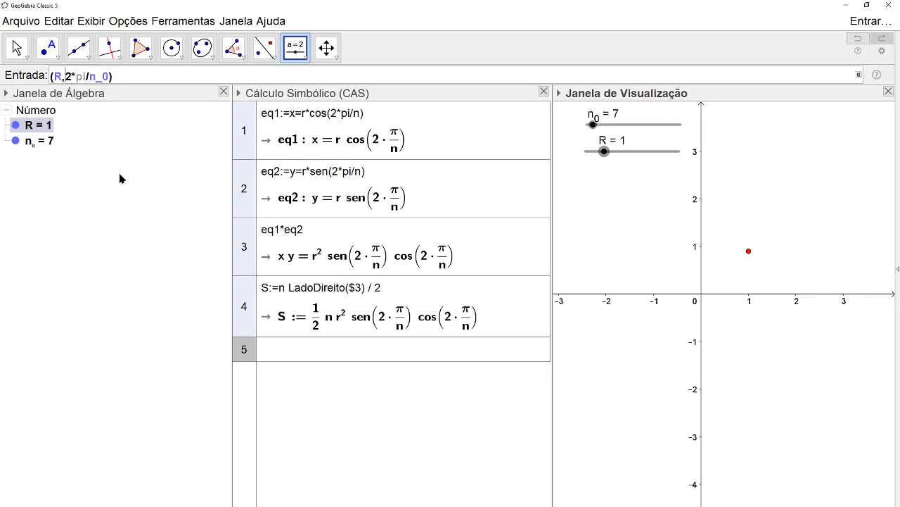
key("shift+Left")
type(";")
key("Return")
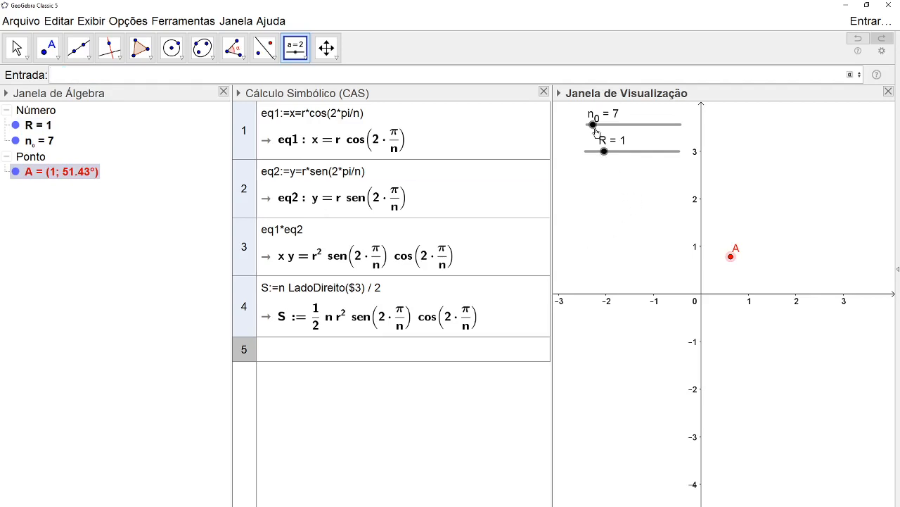
Step: Vary the n_0 slider to test the movement of point A, leaving it at 12
left_click_drag(594, 127, 603, 171)
mouse_move(609, 125)
left_mouse_down()
mouse_move(591, 131)
mouse_move(614, 134)
mouse_move(598, 130)
left_mouse_up()
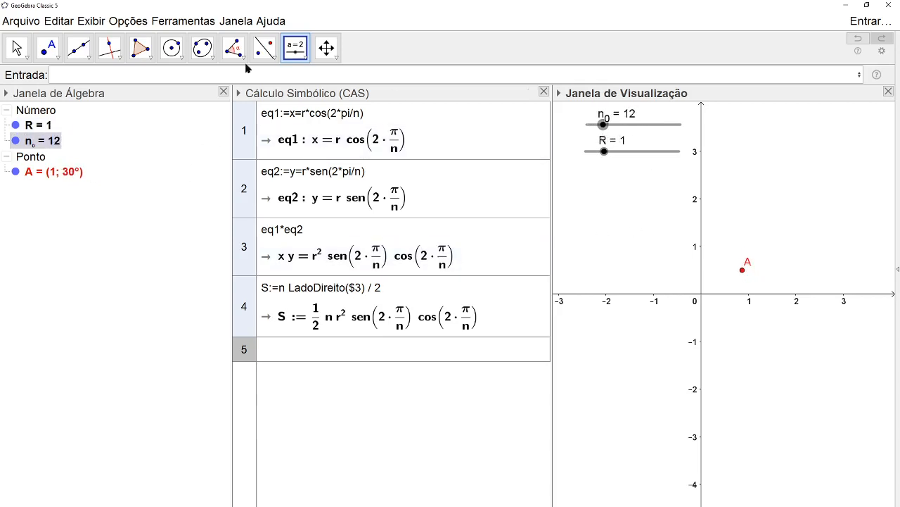
Step: Create the centre point O=(0,0) at the origin
left_click(117, 77)
type("O=(0")
type(",0")
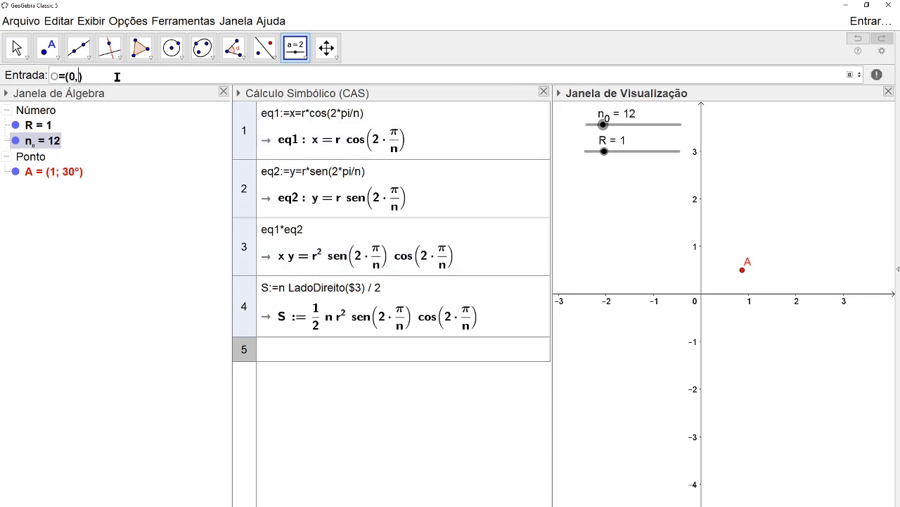
key("Return")
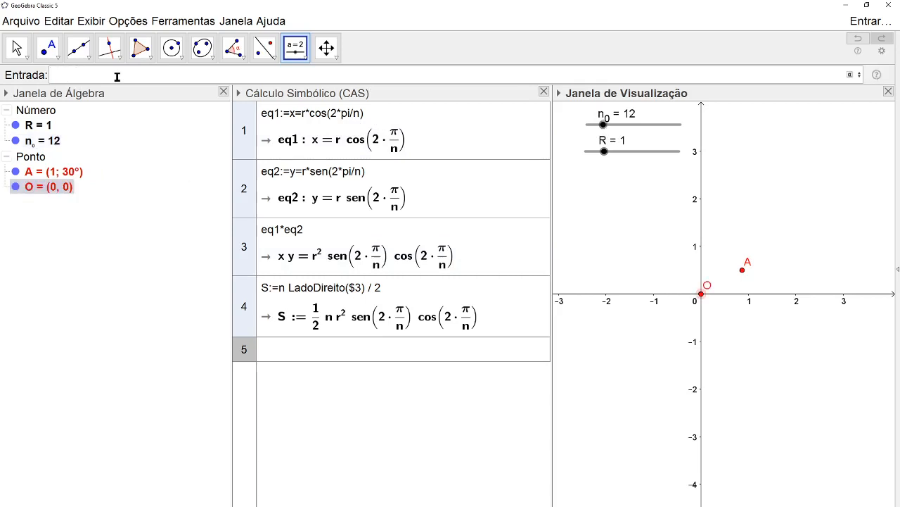
Step: Create point B=(x(A),0) as the projection of A onto the x-axis
type("B=(")
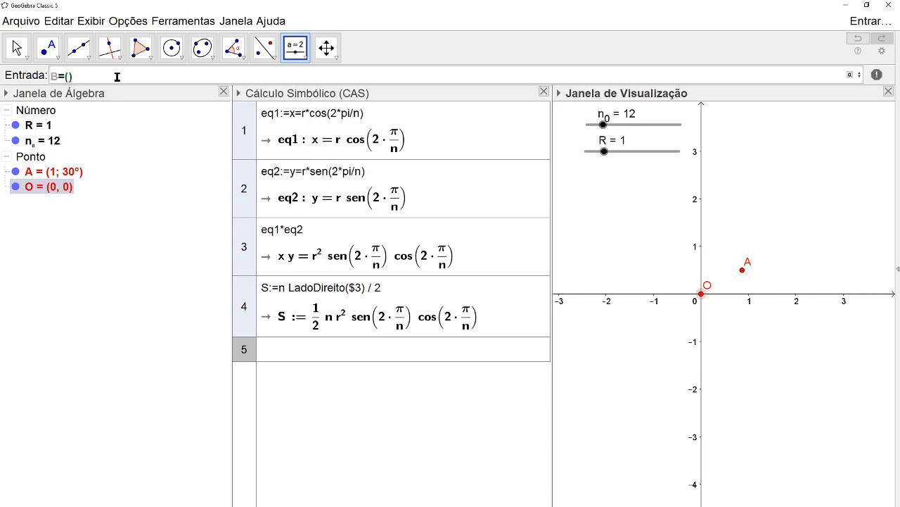
type("x(A")
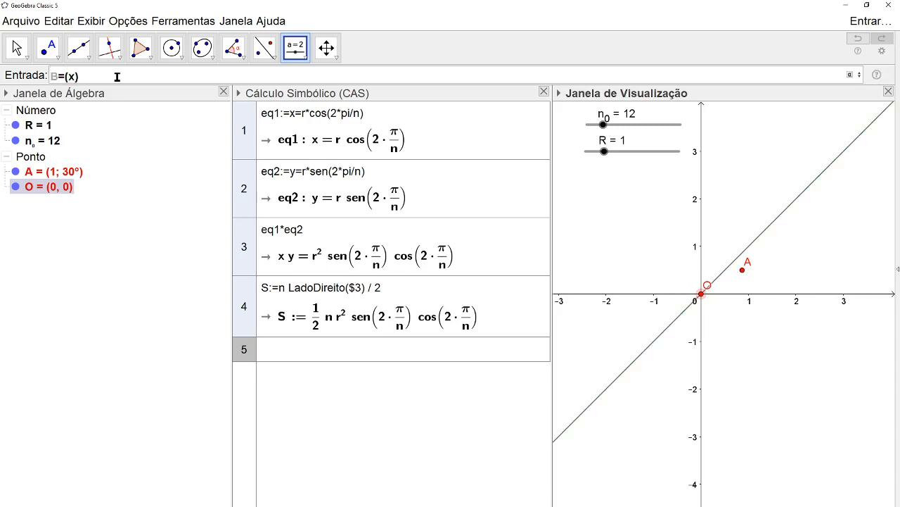
type(",0")
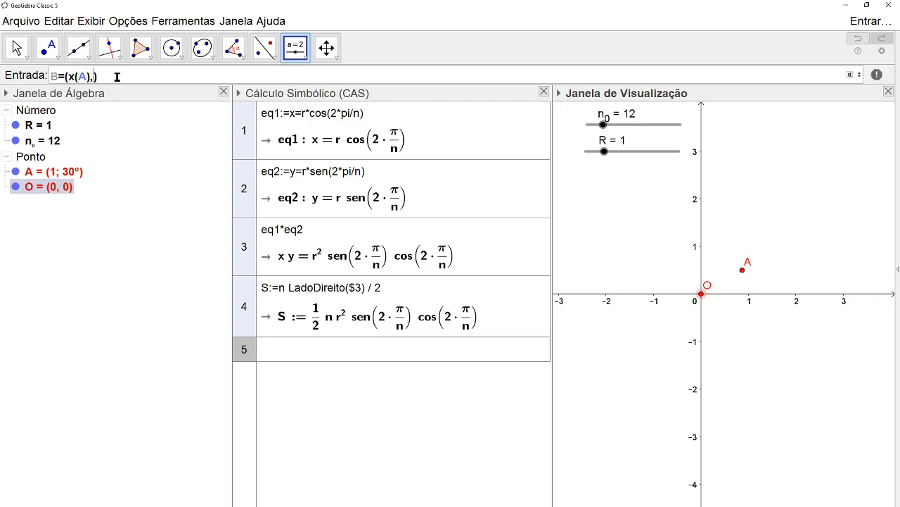
key("Return")
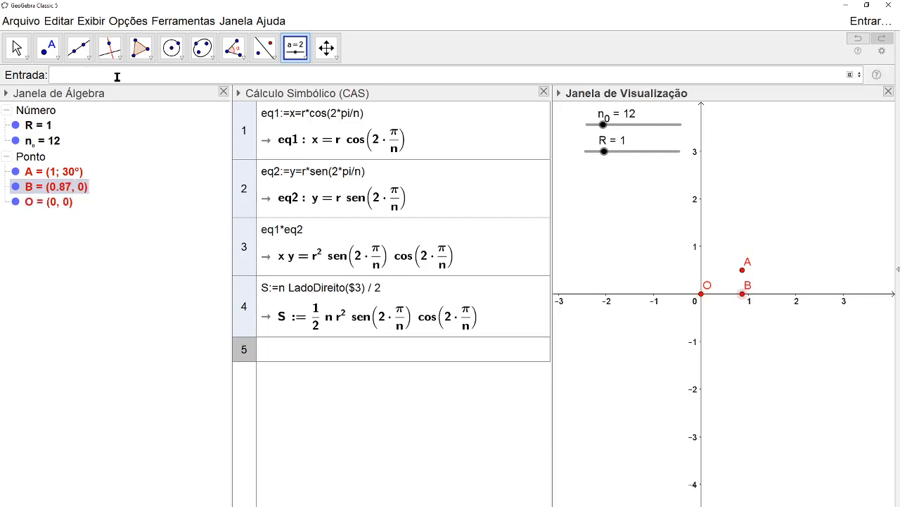
Step: Draw the right triangle with vertices O, B and A using the Polygon tool
scroll(706, 285, "up", 3)
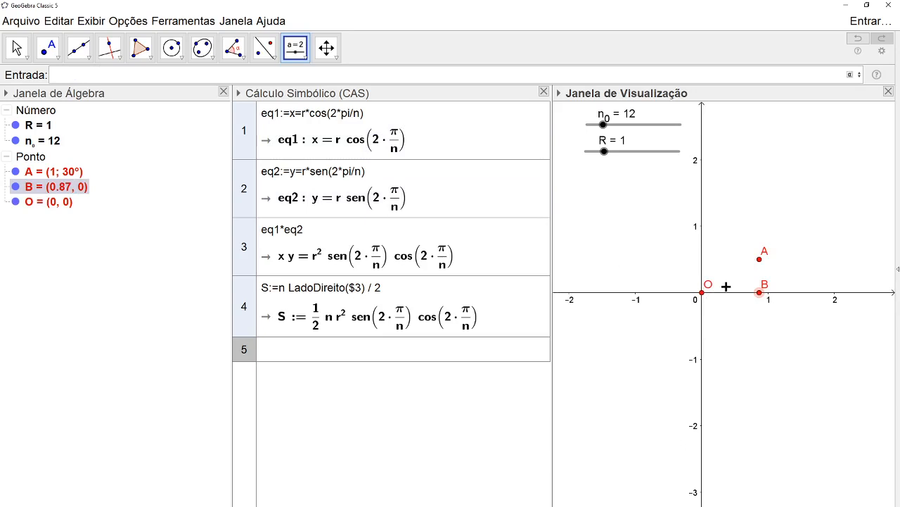
left_click(141, 51)
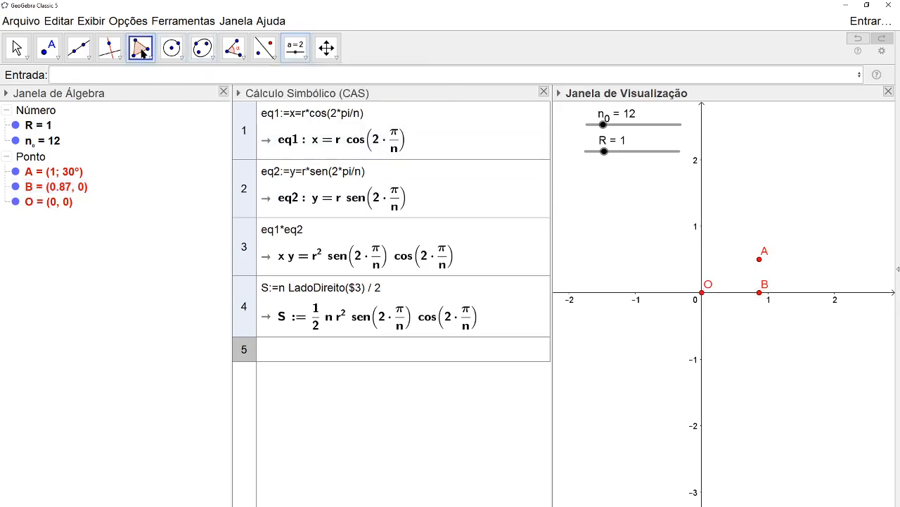
left_click(702, 292)
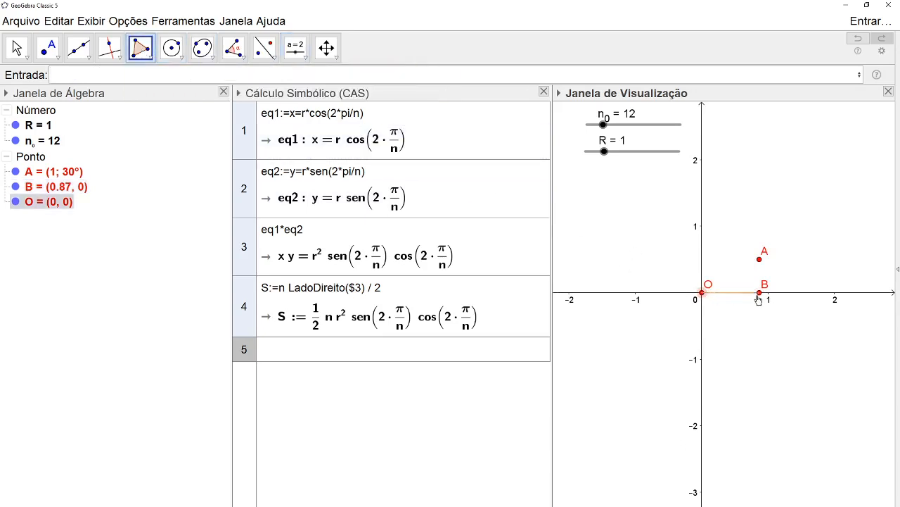
left_click(759, 292)
left_click(759, 259)
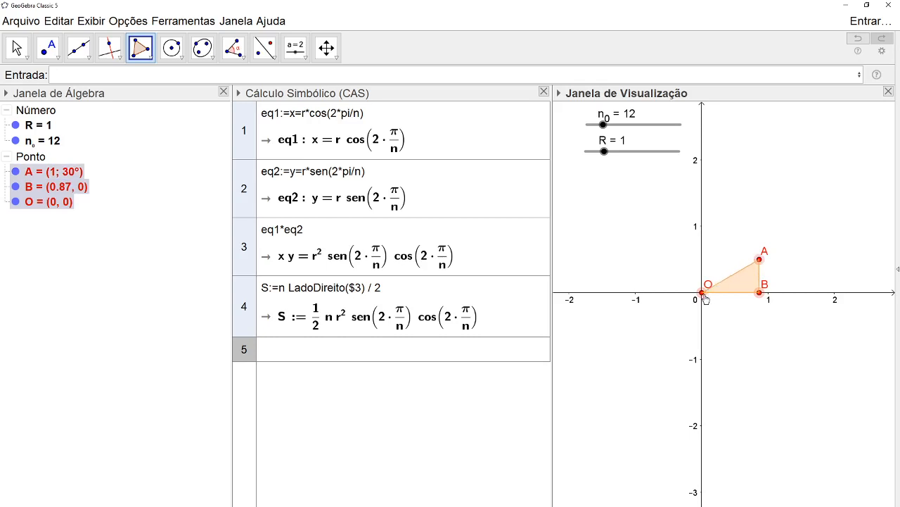
left_click(702, 292)
left_click(17, 48)
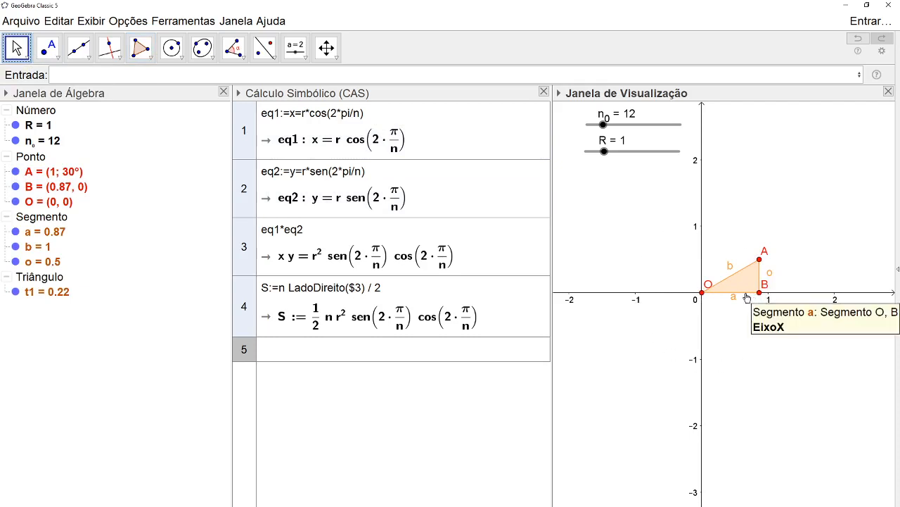
Step: Set the n_0 slider to 6 and make room around the triangle in the graphics view
left_click_drag(603, 125, 591, 125)
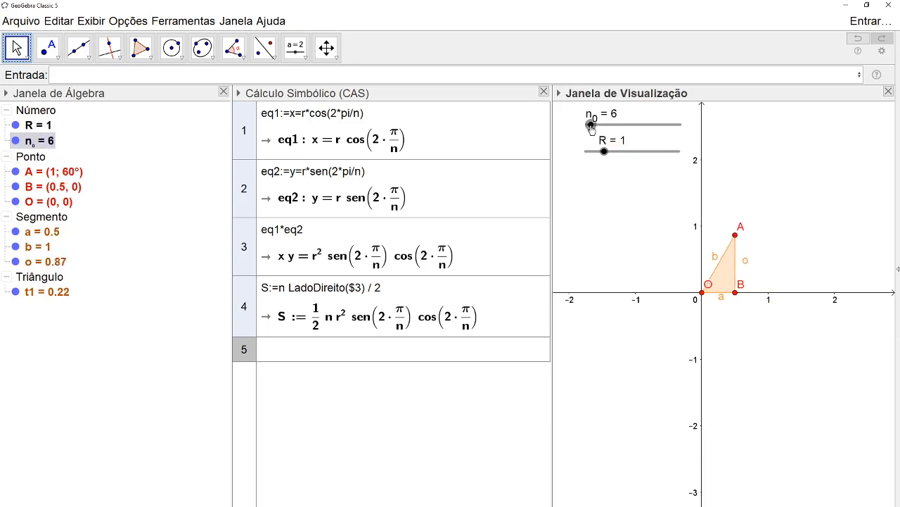
scroll(698, 302, "up", 3)
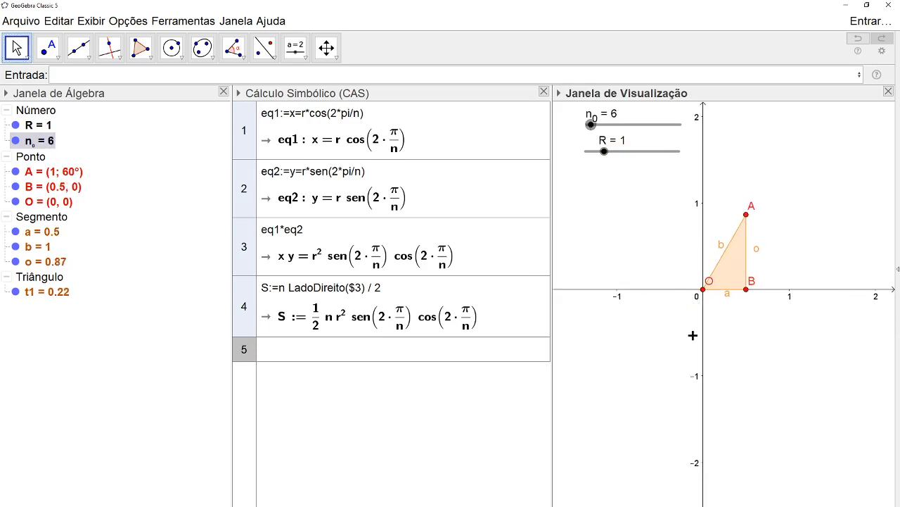
left_click_drag(726, 332, 764, 354)
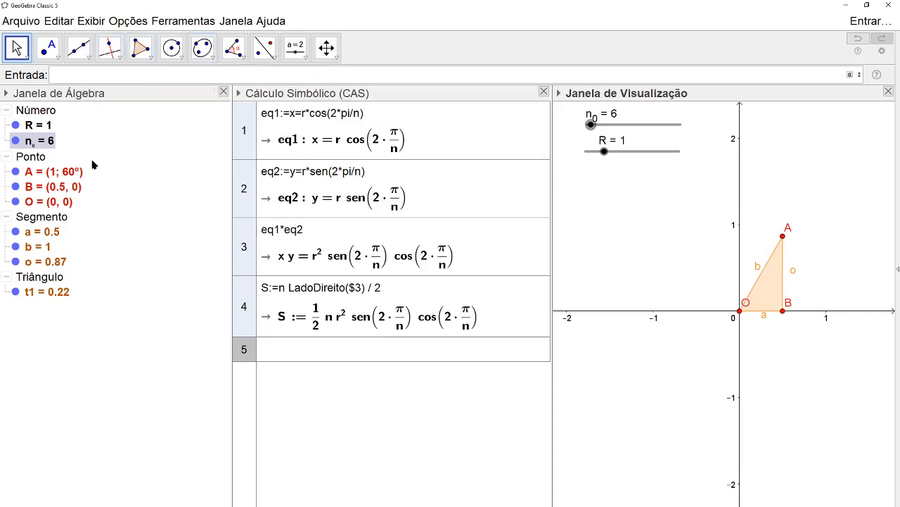
Step: Create the list of rotated triangles with L=Sequência(Girar(t1, i*2*pi/n_0),i,1,n_0)
type("L=Seq")
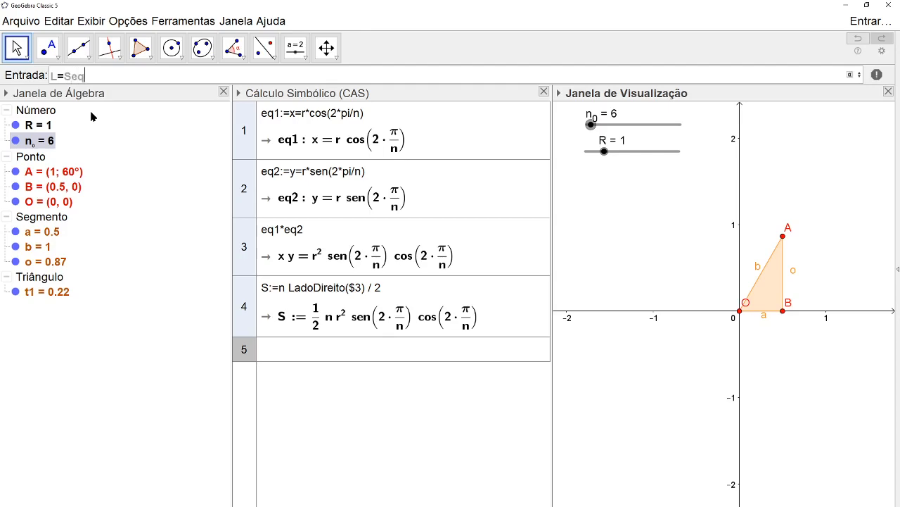
type("uência")
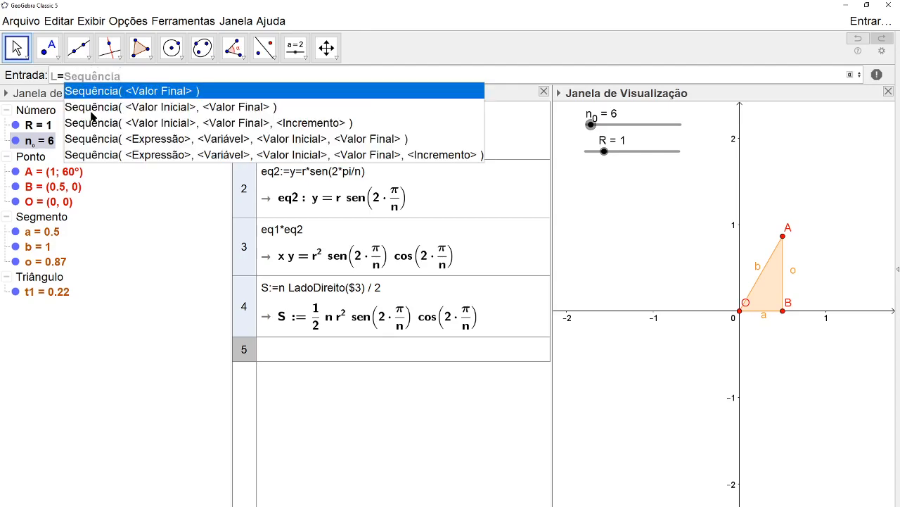
type("(Girar")
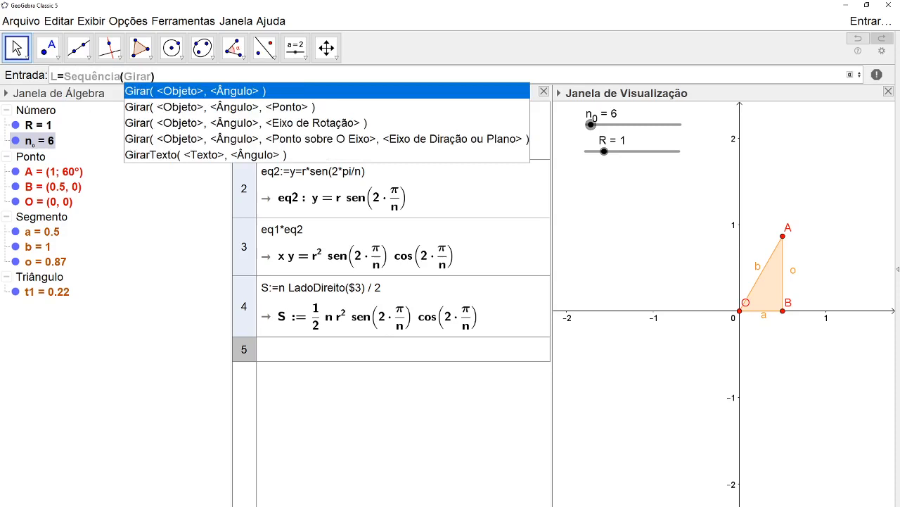
left_click(173, 93)
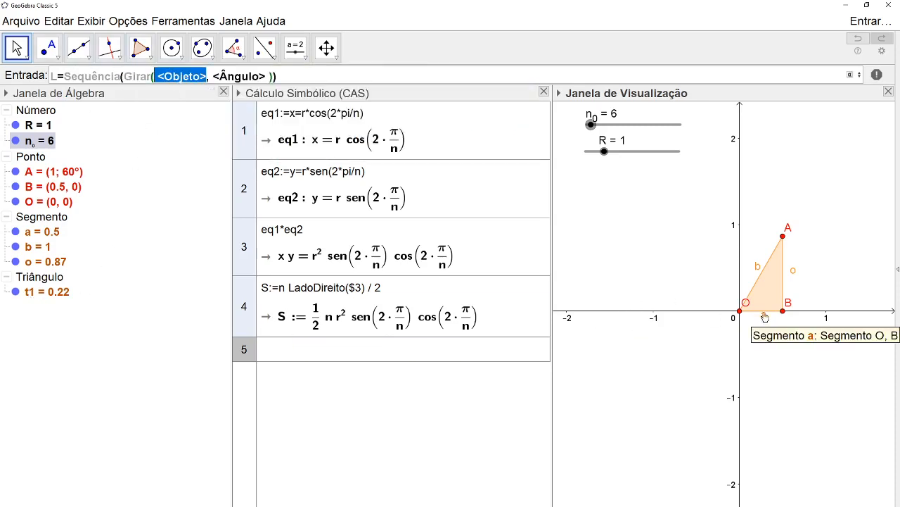
type("t1")
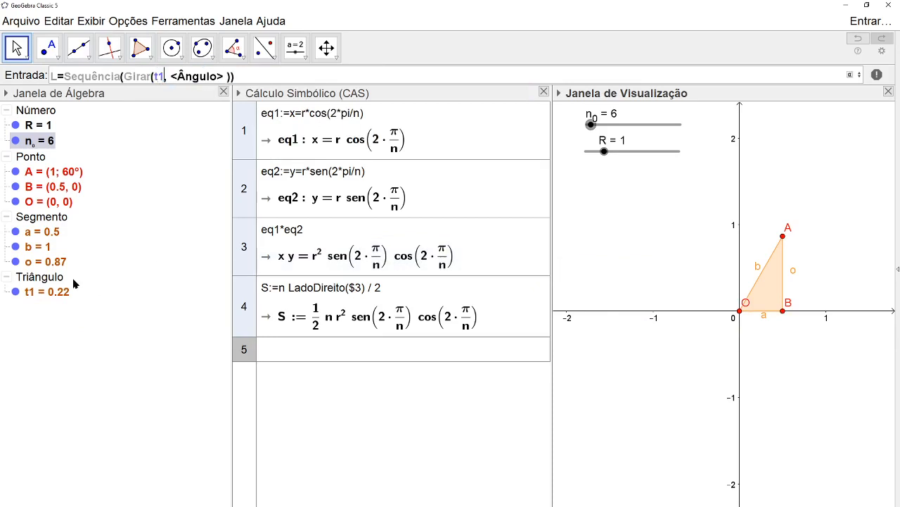
key("Tab")
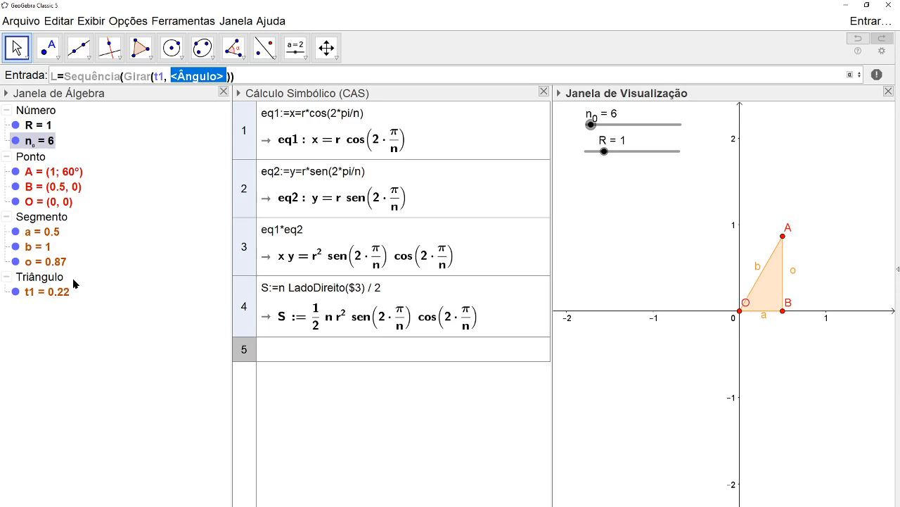
type("2*pi")
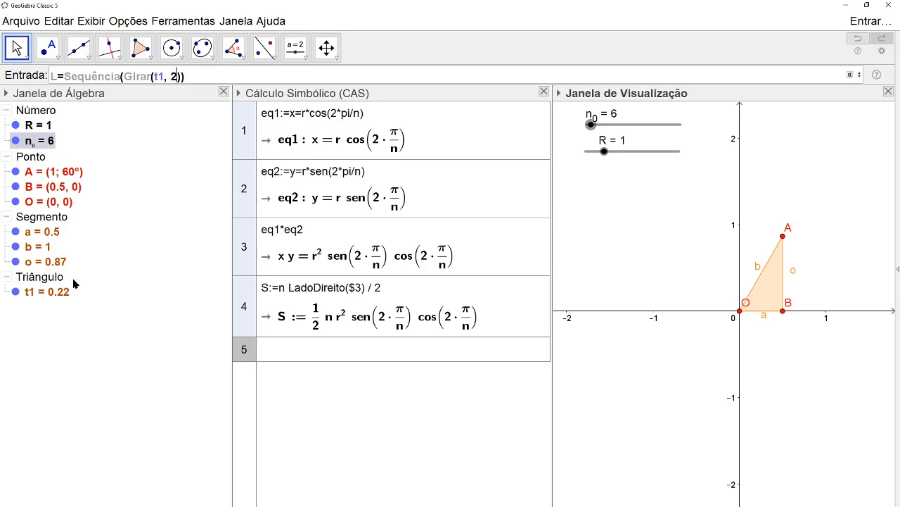
type("/n_0")
key("Left")
key("Left")
key("Left")
key("Left")
key("Left")
key("Left")
key("Left")
key("Left")
type("i*")
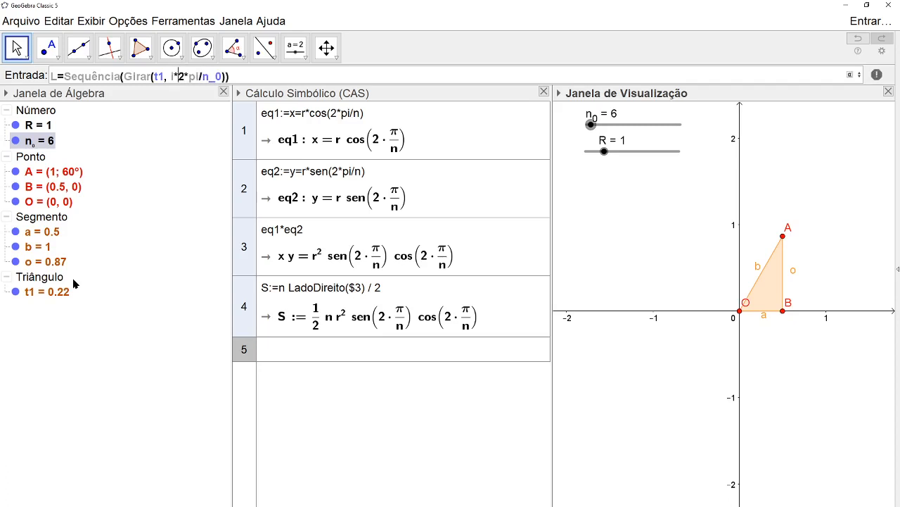
key("Right")
key("Right")
key("Right")
key("Right")
key("Right")
key("Right")
key("Right")
key("Right")
key("Right")
type(",i,1,n")
key("Delete")
type("_0)")
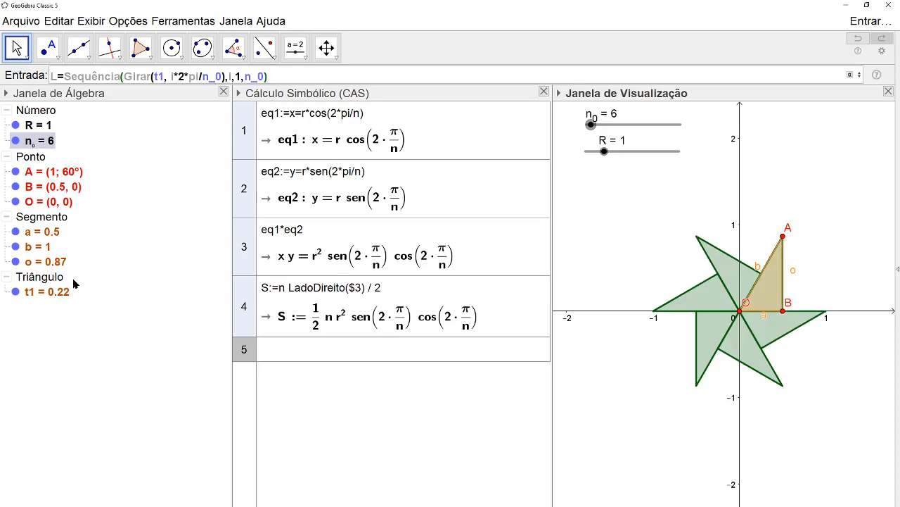
key("Return")
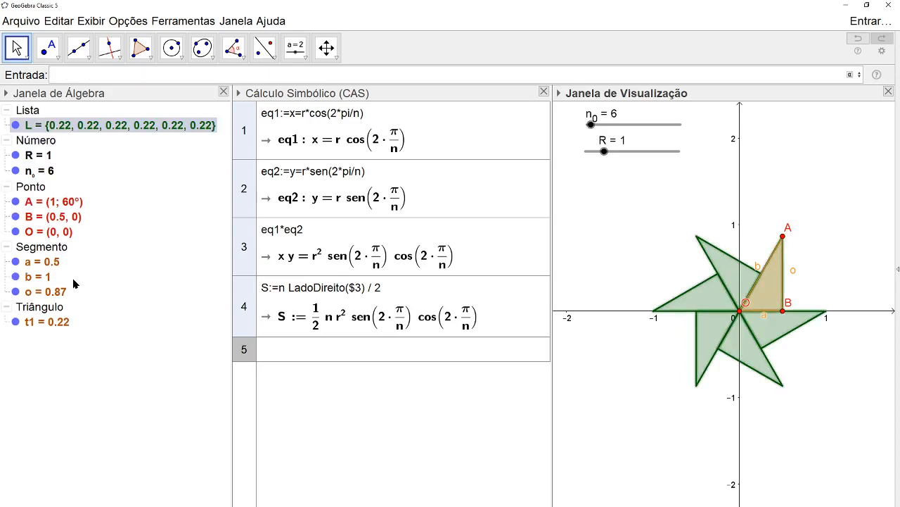
Step: Hide the original triangle t1 and vary the n_0 slider down to 4, leaving it at 8
left_click(15, 322)
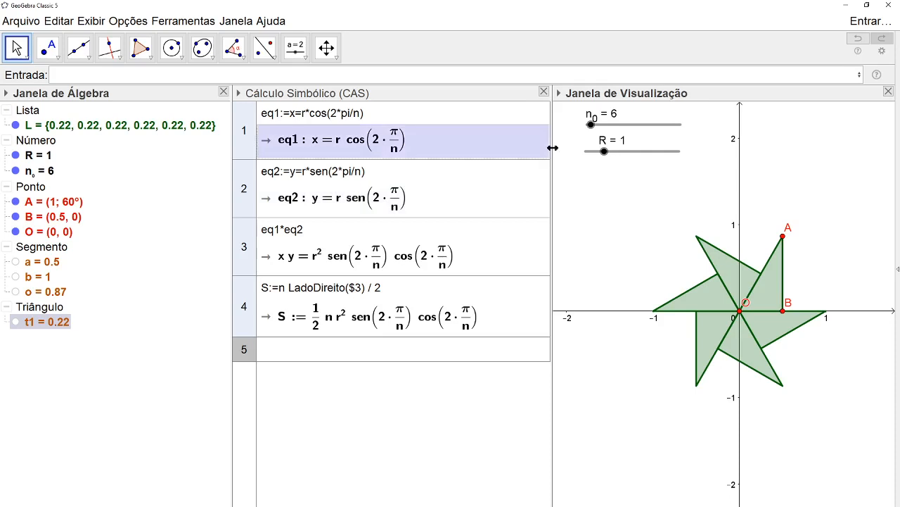
mouse_move(591, 124)
left_mouse_down()
mouse_move(613, 126)
mouse_move(588, 132)
left_mouse_up()
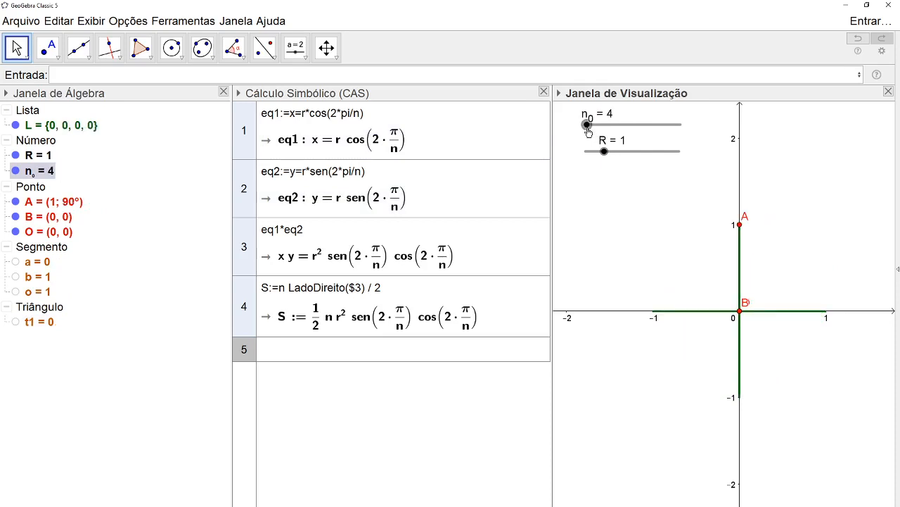
left_click_drag(588, 132, 595, 134)
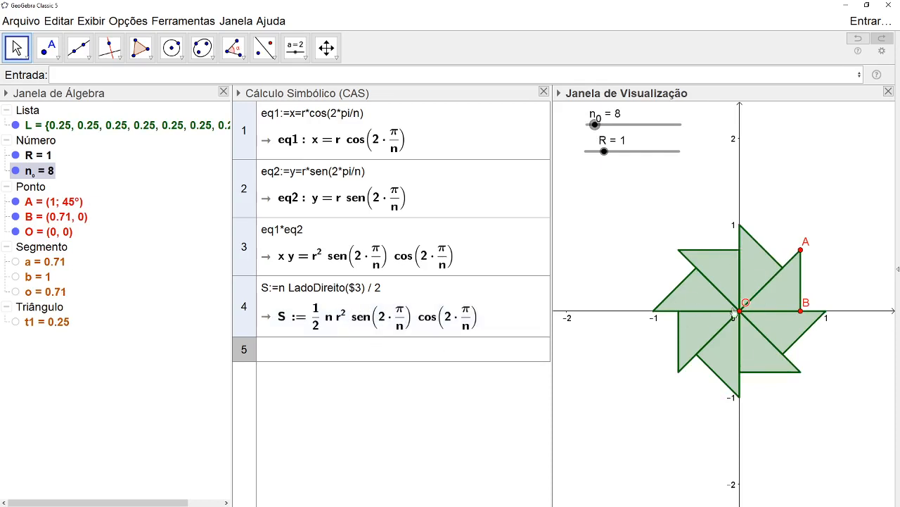
Step: Hide points O, B and A in the graphics view
left_click(14, 233)
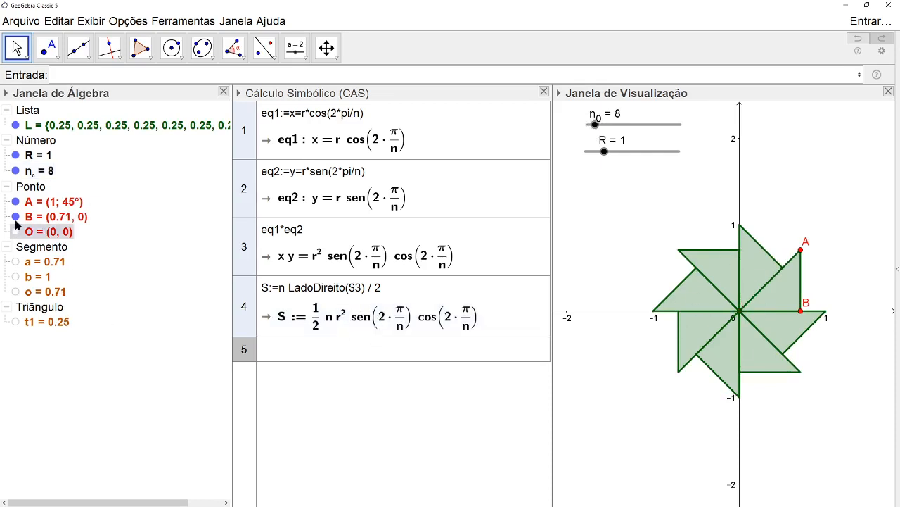
left_click(15, 217)
left_click(16, 202)
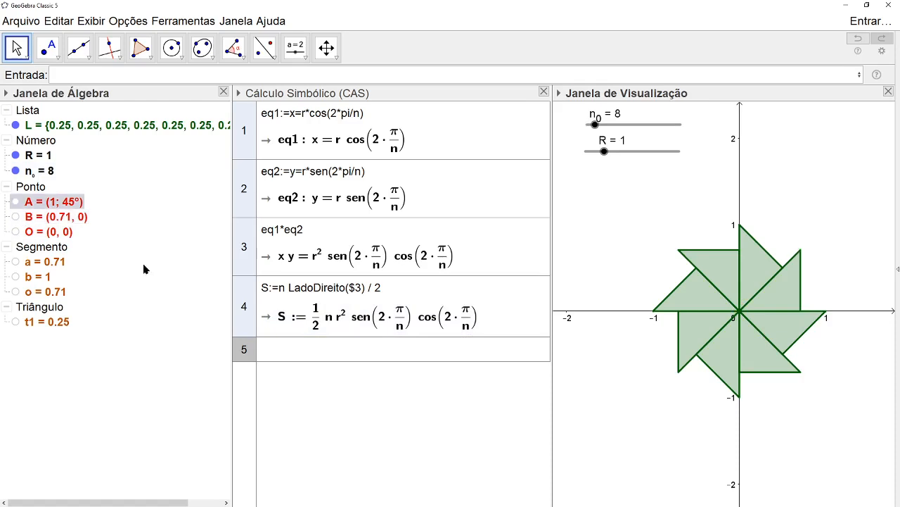
Step: Show A and O to draw a circle centred at O through A, and hide both points again
left_click(15, 202)
left_click(15, 231)
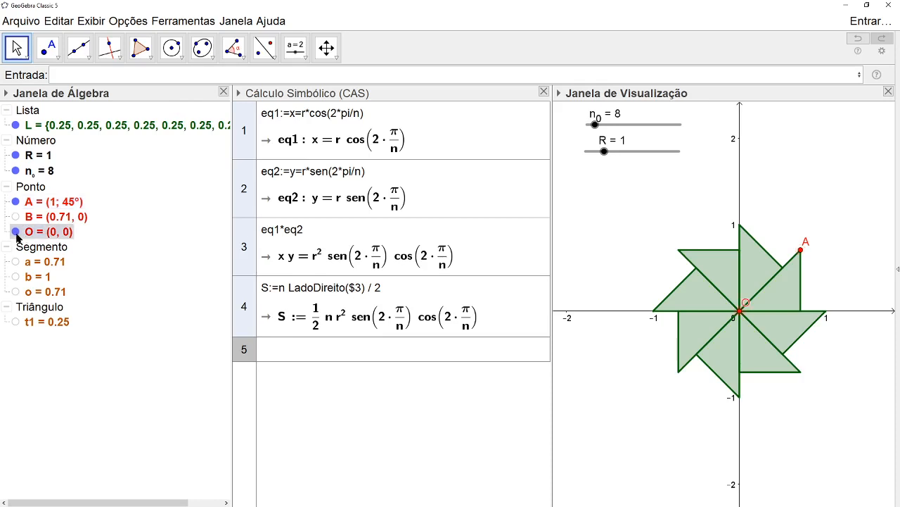
left_click(173, 49)
left_click(190, 84)
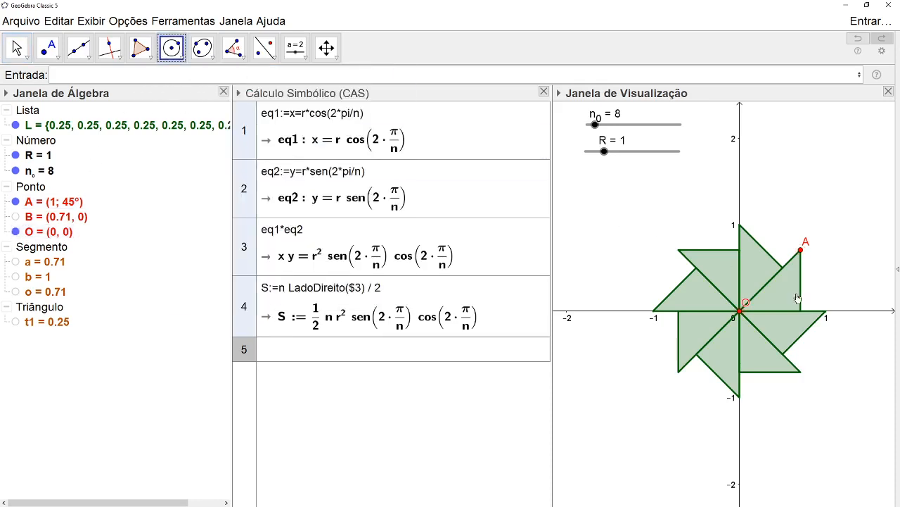
left_click(740, 311)
left_click(801, 252)
left_click(15, 262)
left_click(16, 232)
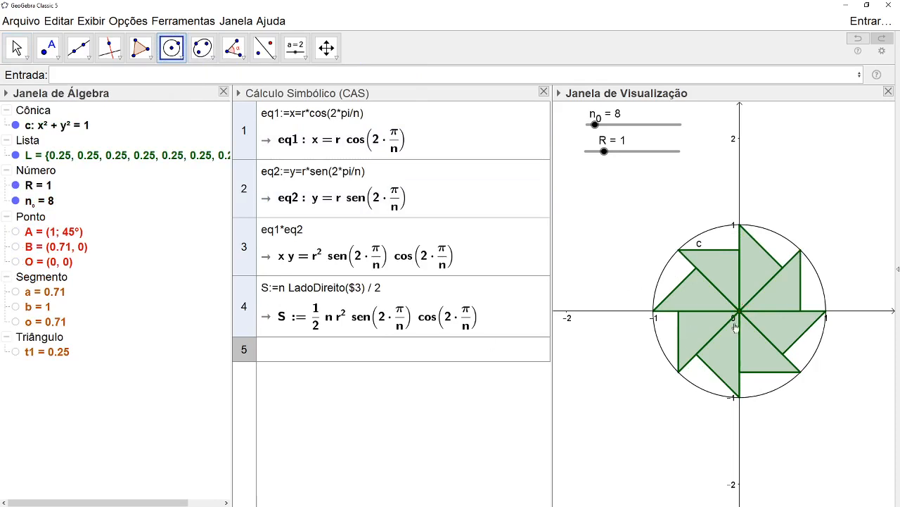
Step: Copy the visual style of triangle t1 to the list L of rotated triangles
scroll(735, 327, "up", 3)
scroll(736, 327, "up", 1)
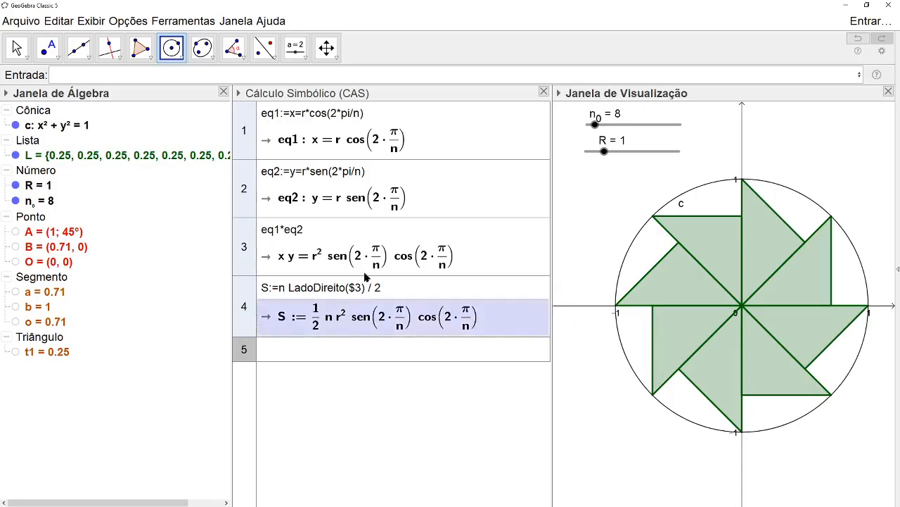
left_click(330, 52)
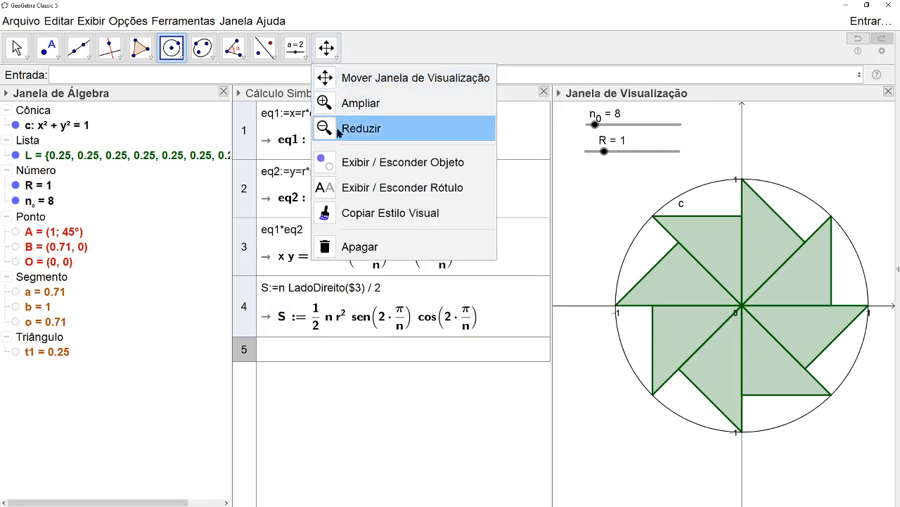
left_click(329, 211)
left_click(61, 354)
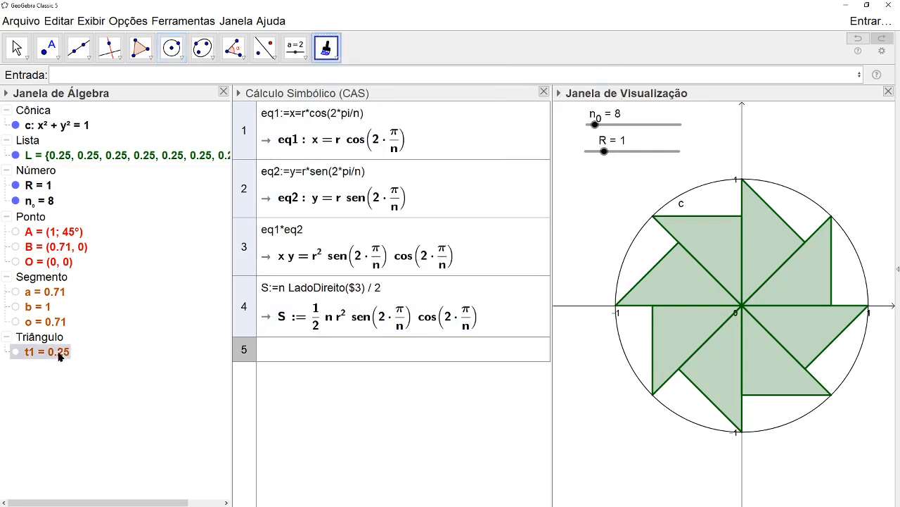
left_click(118, 155)
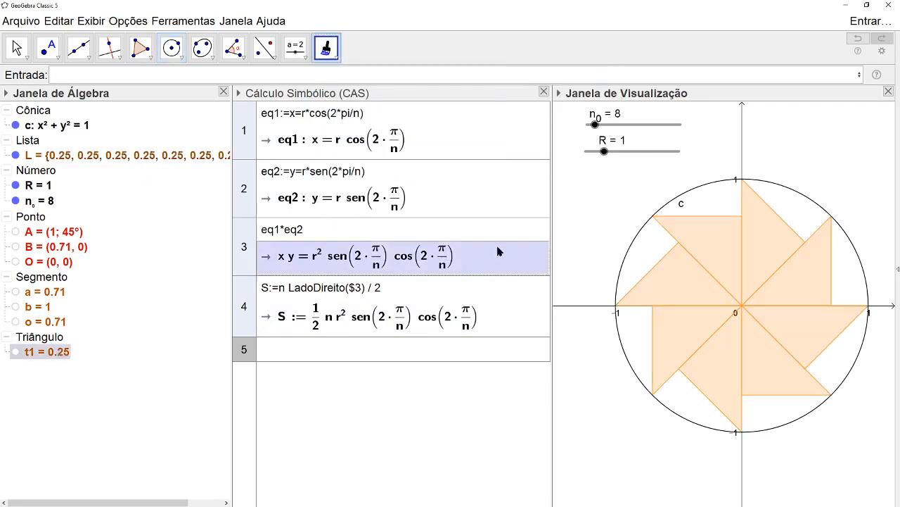
left_click(17, 48)
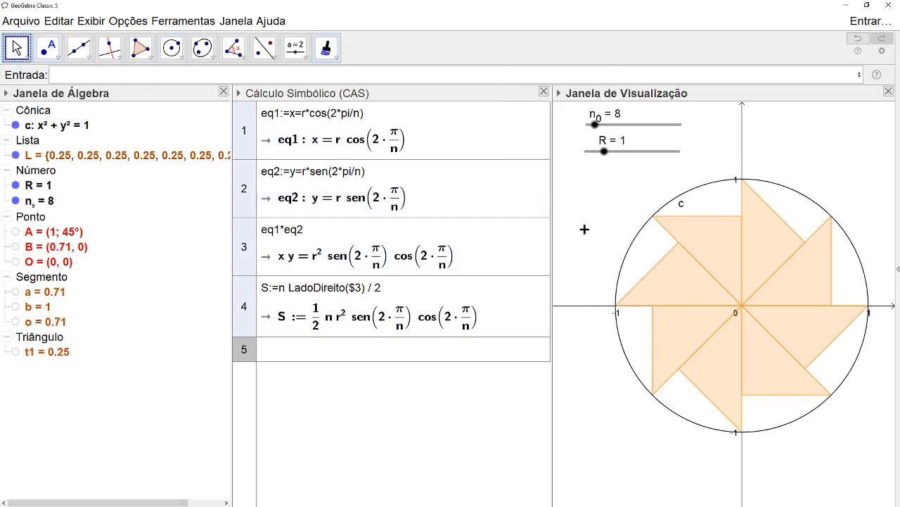
Step: Hide the label of circle c and turn off the axes in the graphics view
right_click(41, 129)
left_click(97, 201)
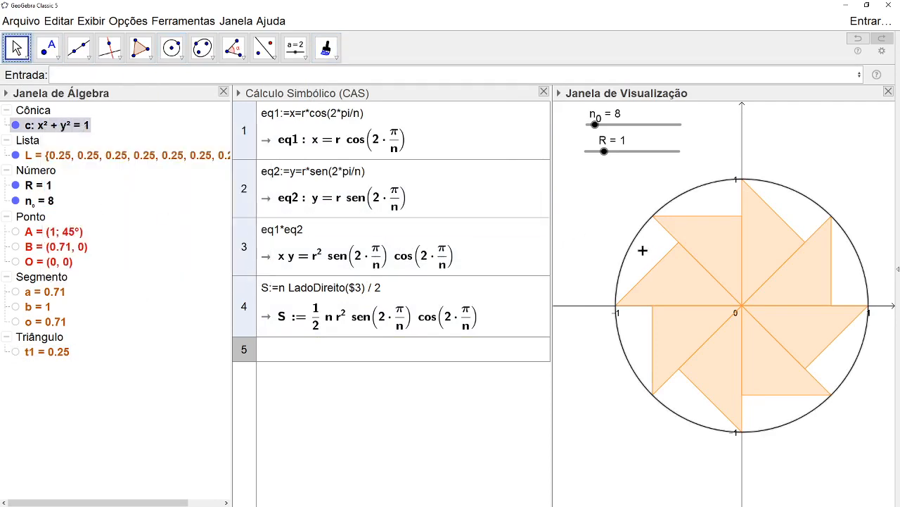
left_click(626, 182)
scroll(743, 236, "up", 1)
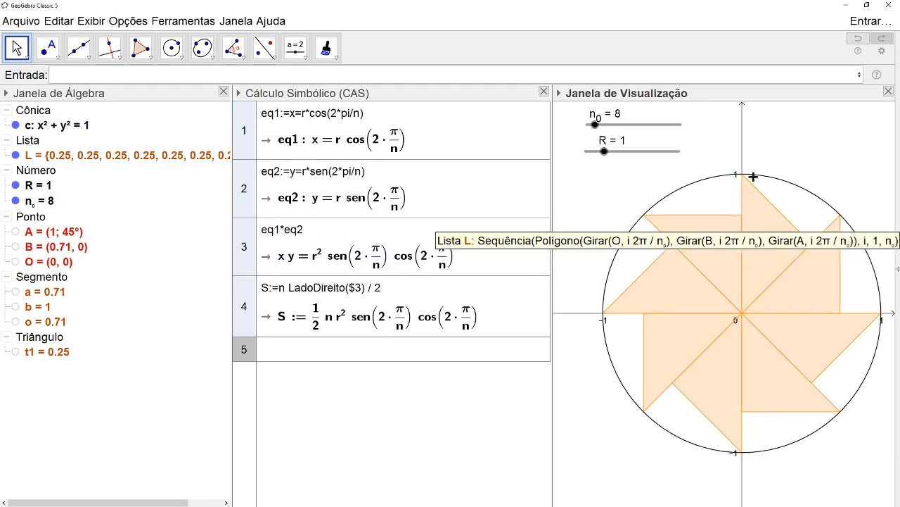
right_click(760, 151)
left_click(775, 188)
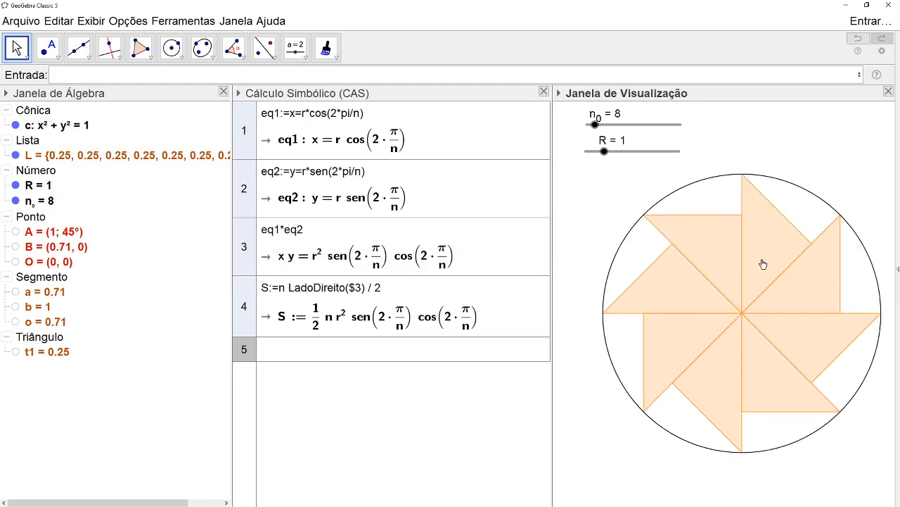
scroll(736, 345, "down", 1)
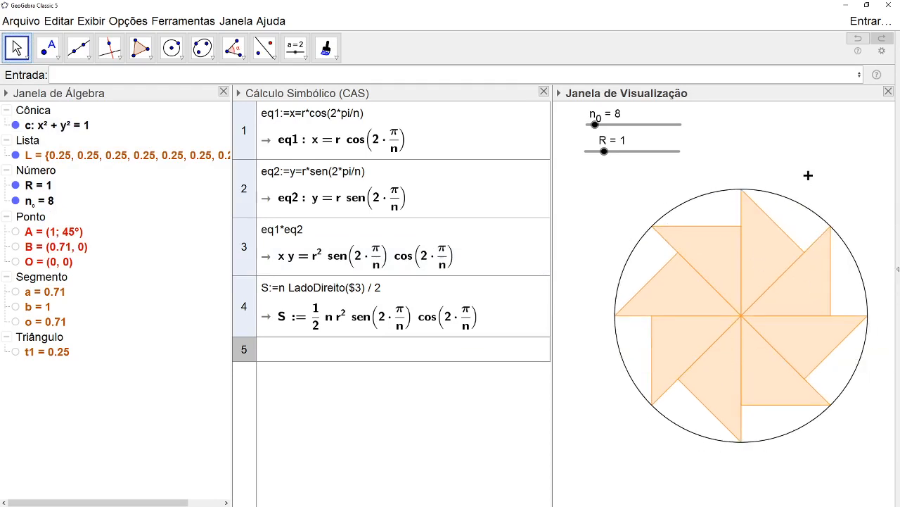
left_click_drag(809, 175, 807, 155)
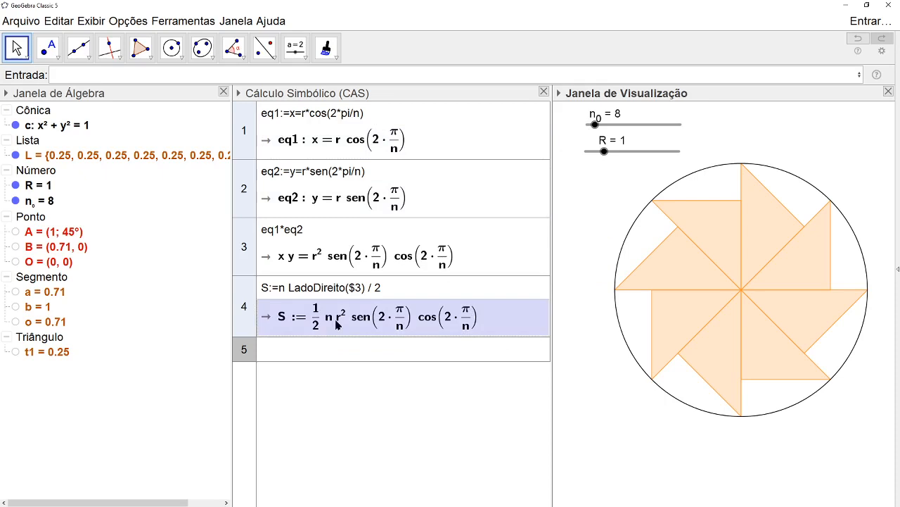
Step: Enter Substituir(S, n, n_0) in CAS row 5 to replace n with n_0 in the area formula
left_click(361, 349)
type("Sub")
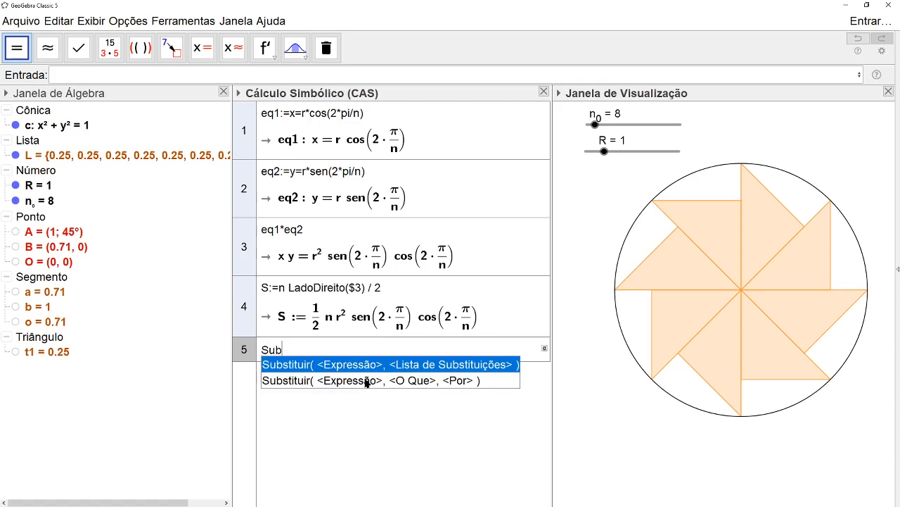
left_click(366, 380)
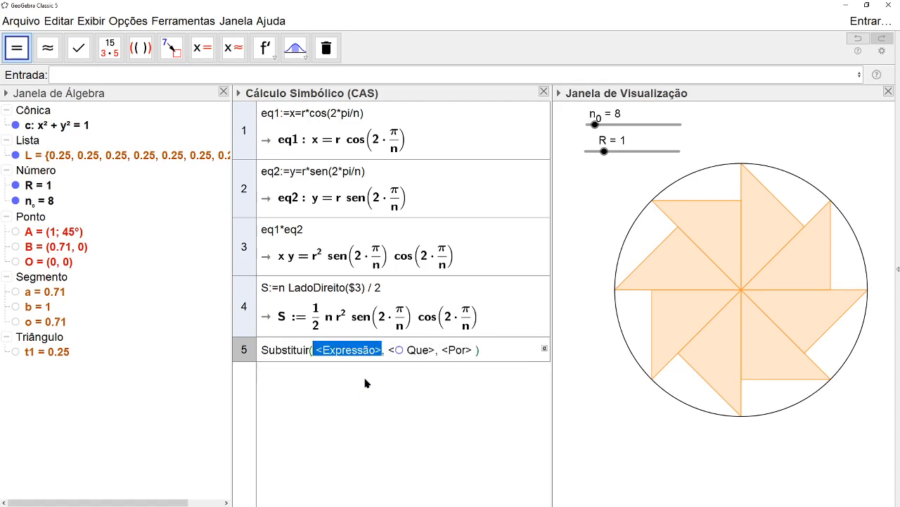
type("S")
key("Tab")
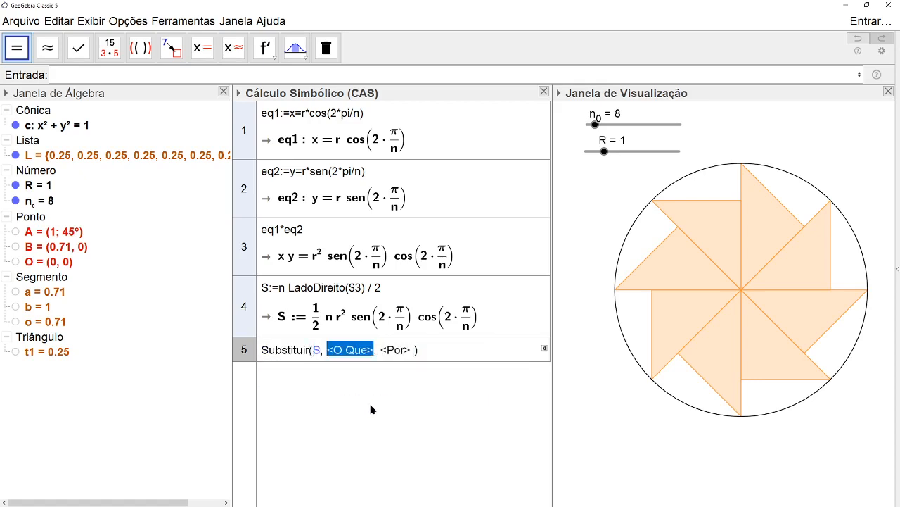
type("n")
key("Tab")
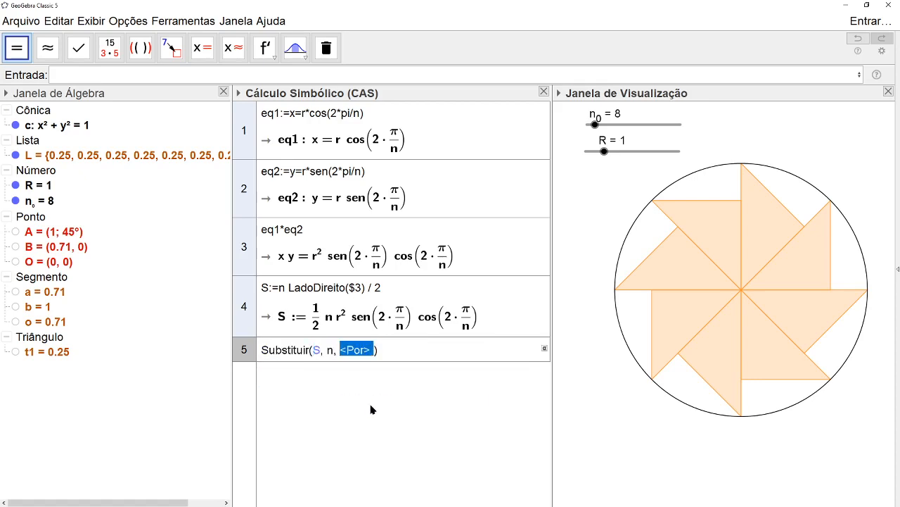
type("n_0")
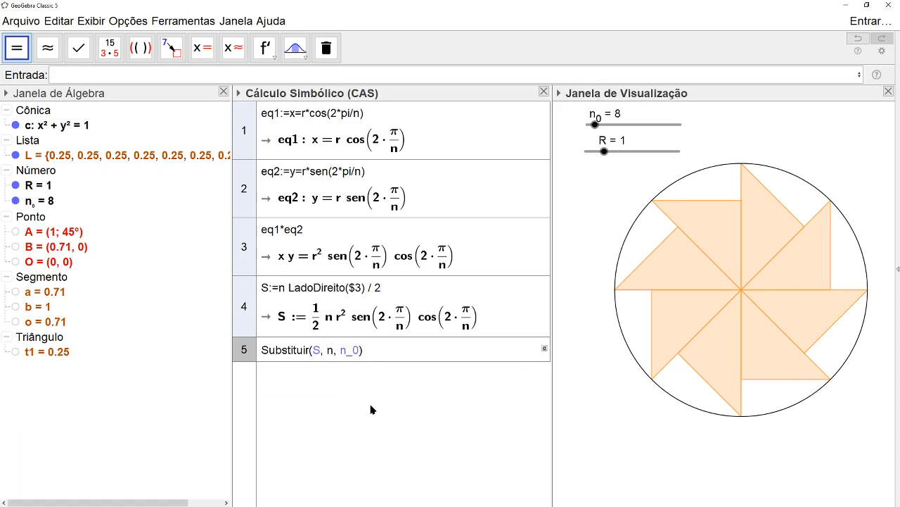
Step: Nest the row 5 expression in a second substitution and evaluate it as Substituir(Substituir(S, n, n_0), r, R)
left_click_drag(362, 349, 248, 355)
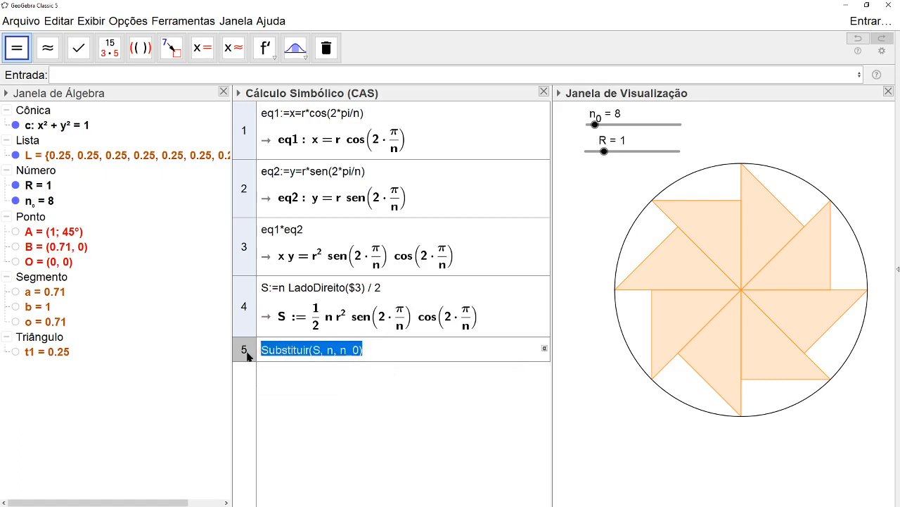
key("BackSpace")
type("Sub")
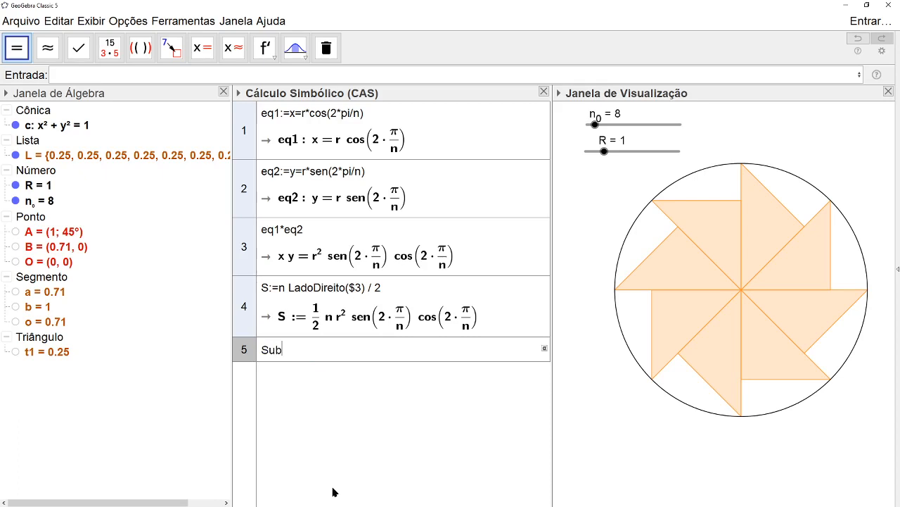
key("Down")
key("Return")
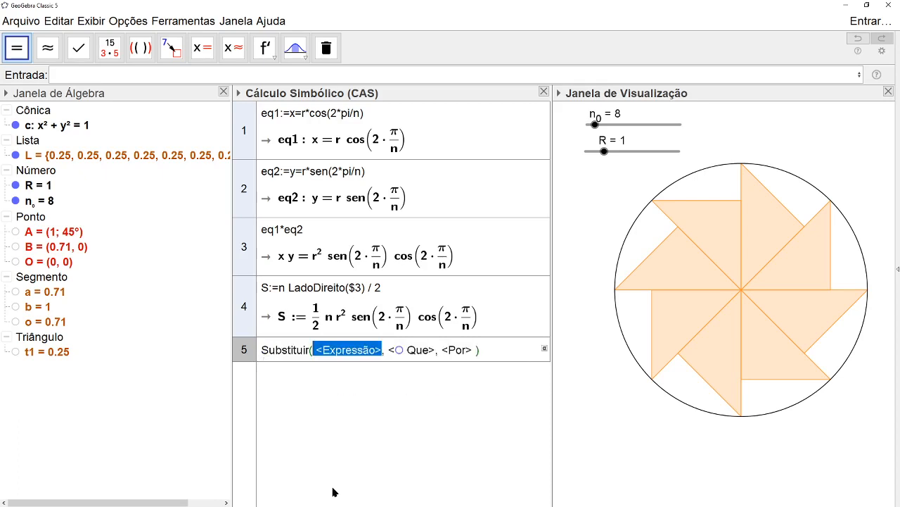
key("ctrl+v")
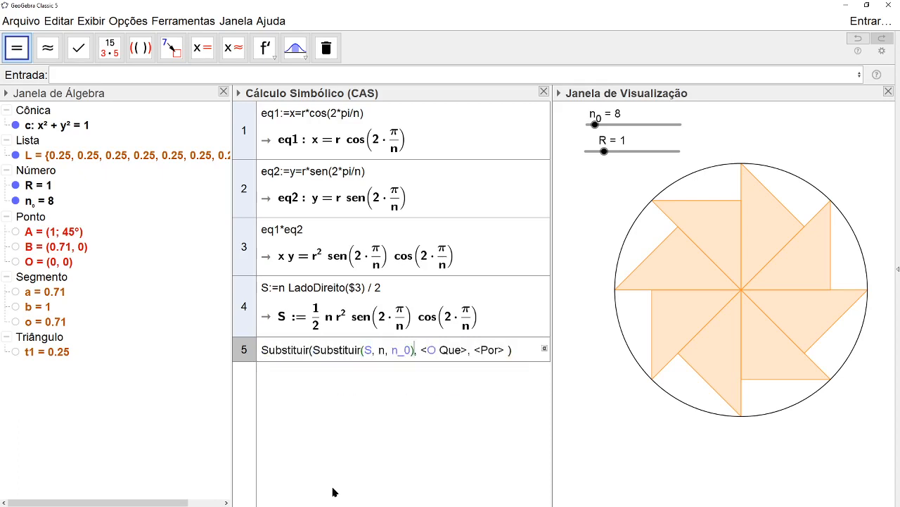
key("Tab")
type("r")
key("Tab")
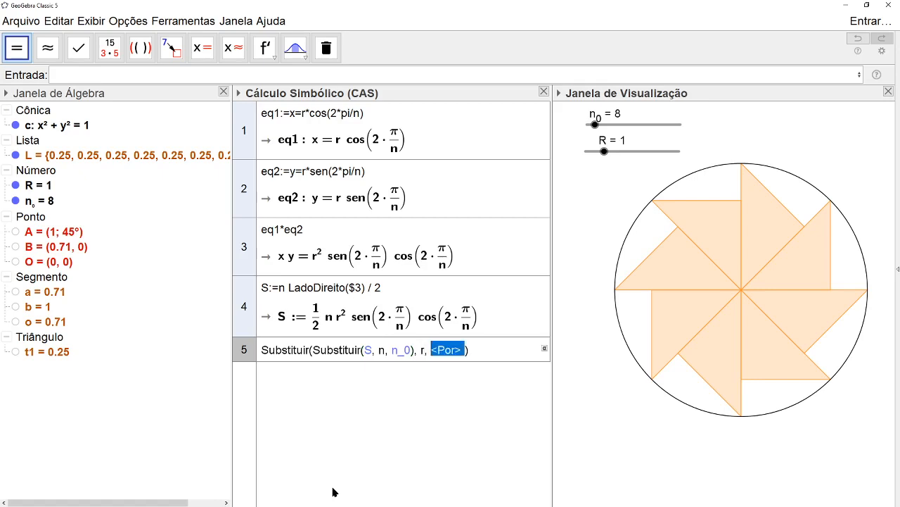
type("R")
key("Return")
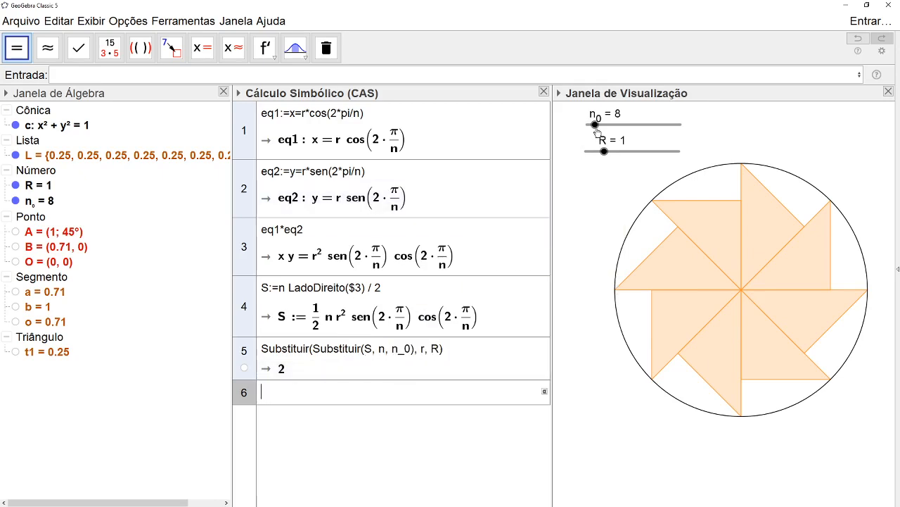
Step: Vary the n_0 slider down to 5 and leave it at 7 to examine the row 5 area result
left_click_drag(595, 131, 594, 133)
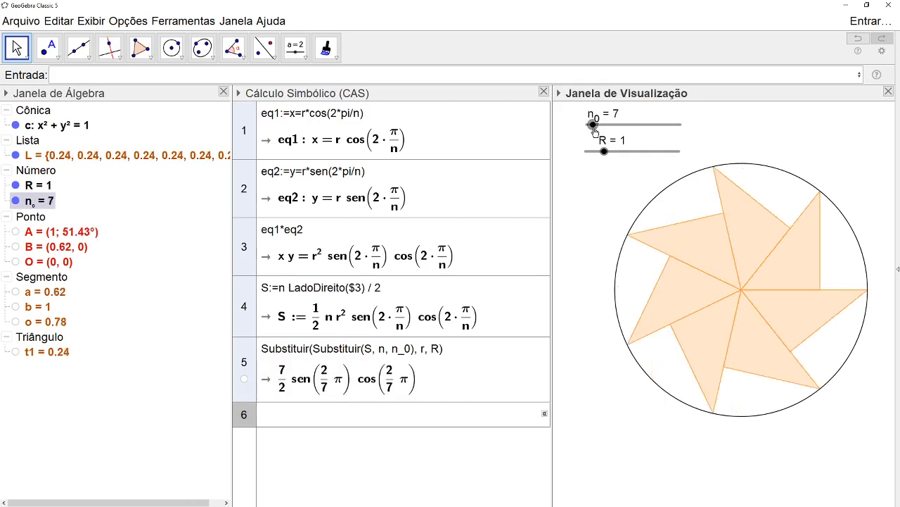
left_click_drag(593, 133, 590, 132)
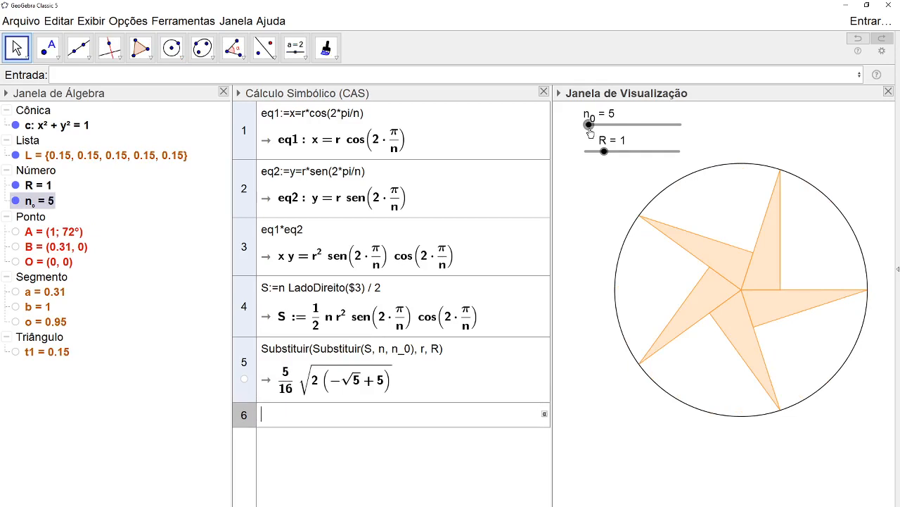
left_click_drag(589, 127, 591, 127)
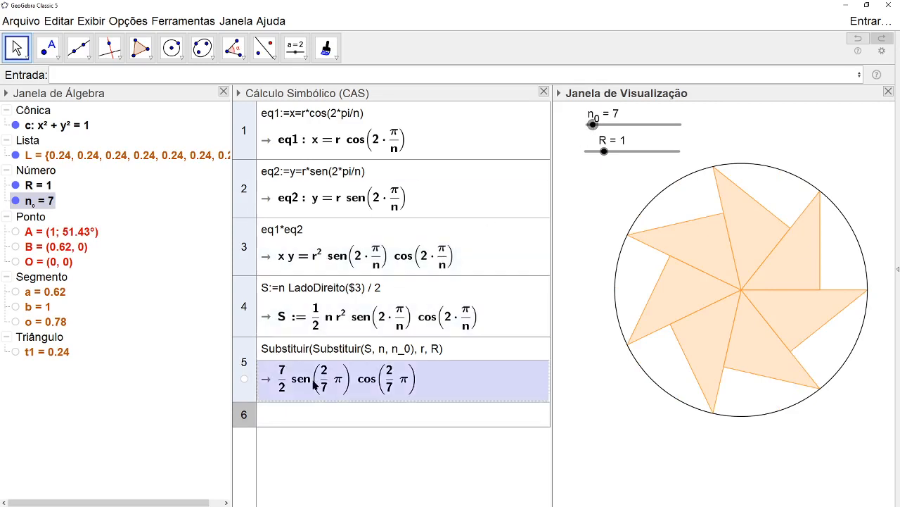
Step: Try placing the row 5 result as text below the circle, and delete that text
left_click_drag(315, 384, 589, 418)
left_click_drag(651, 413, 646, 447)
left_click(606, 394)
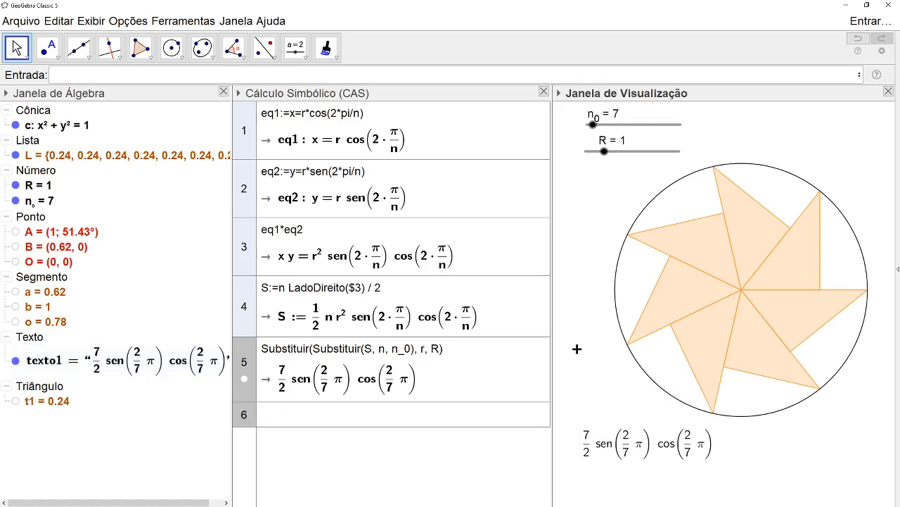
left_click(633, 454)
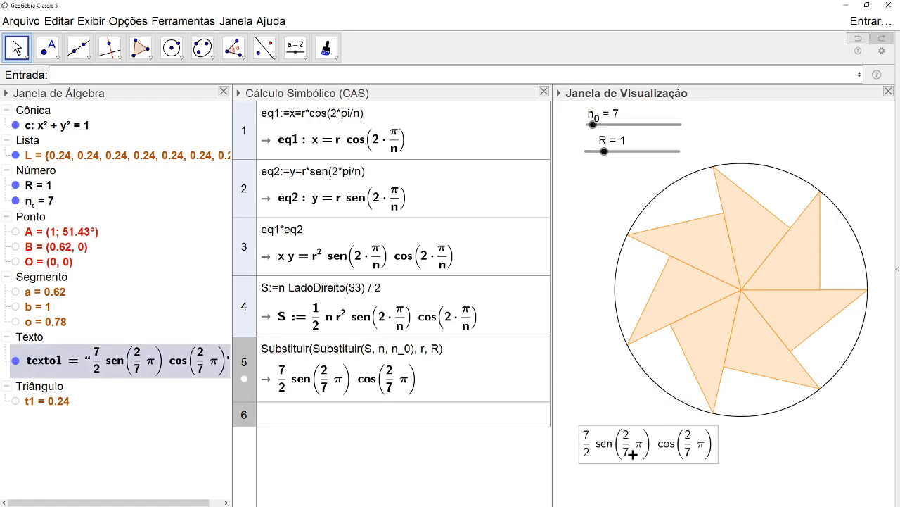
key("Delete")
Step: Assign the row 5 expression to the name Area and place its result as dynamic text below the circle
left_click(264, 353)
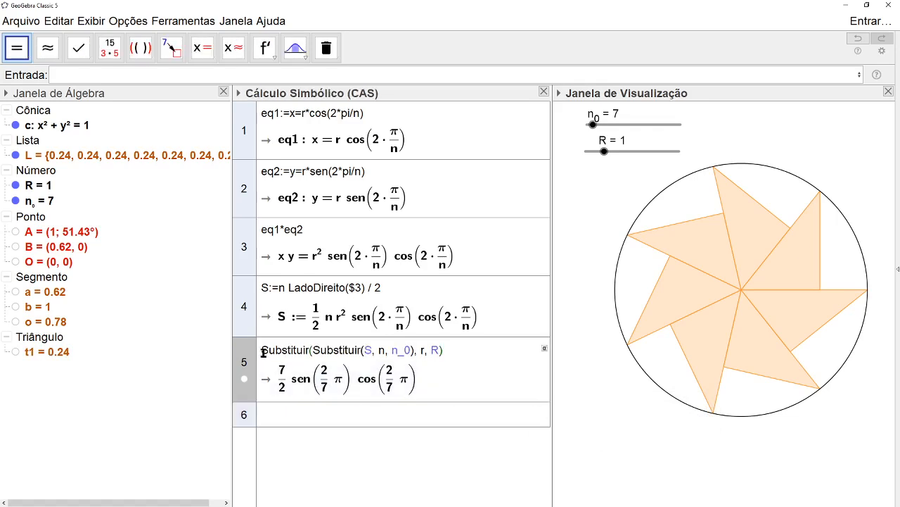
type("Area")
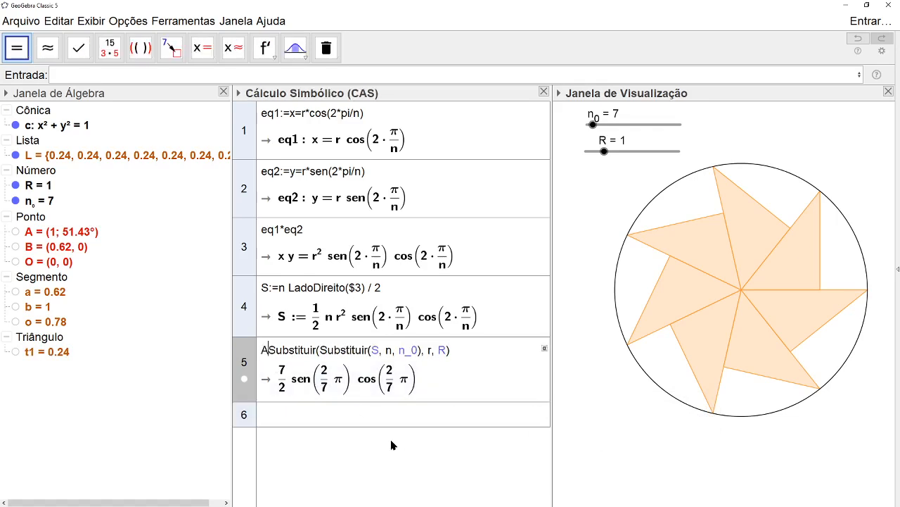
type(":=")
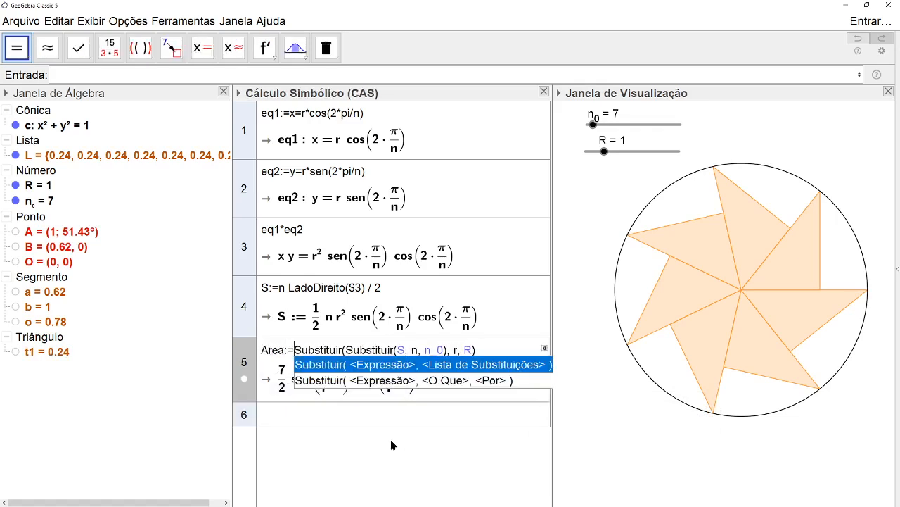
key("Escape")
key("Return")
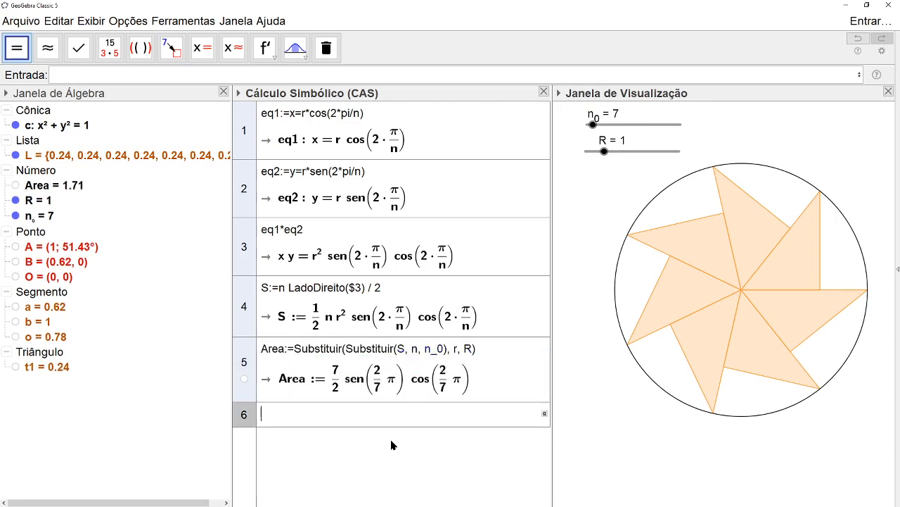
left_click_drag(372, 388, 596, 432)
left_click_drag(651, 429, 655, 467)
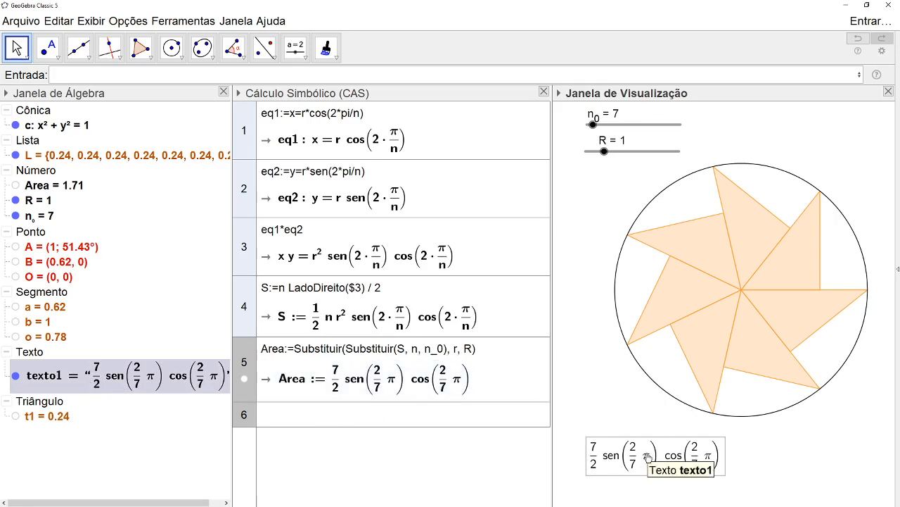
Step: Vary the n_0 slider down to 4 and up to 11 to test the figure and its area text
left_click_drag(594, 126, 591, 127)
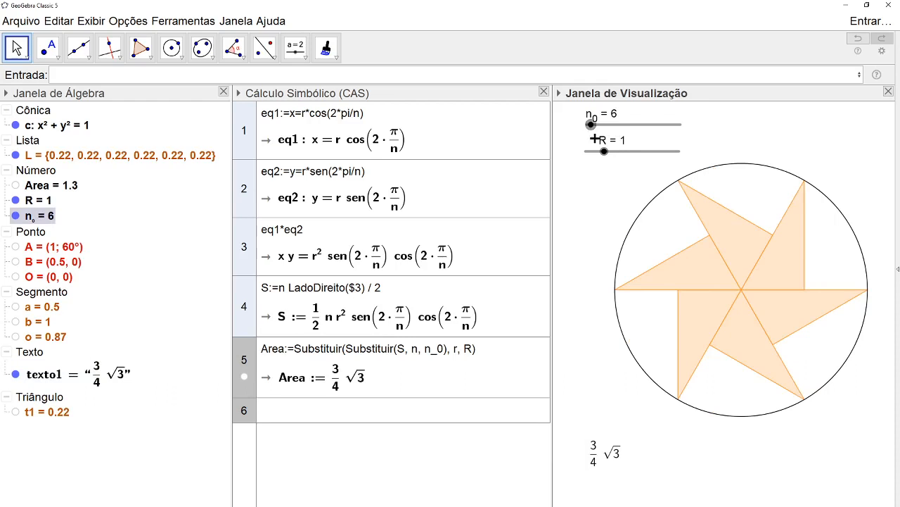
key("Left")
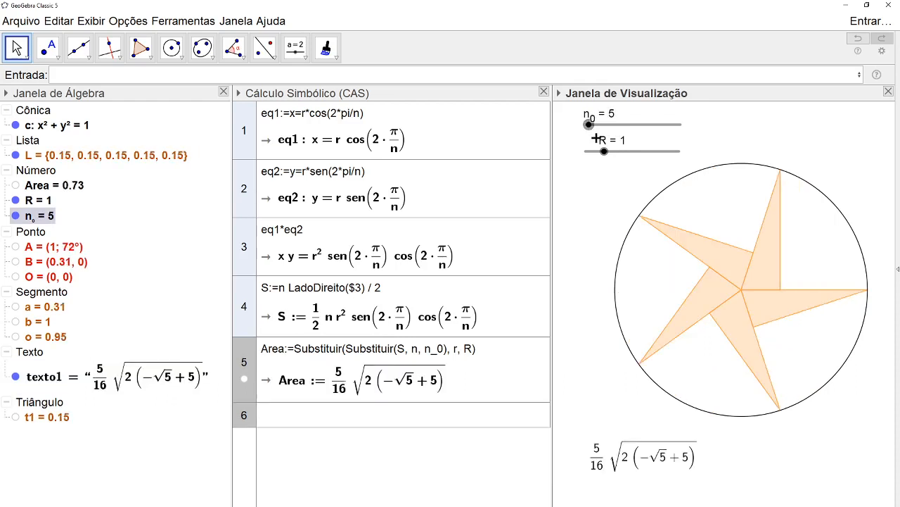
key("Left")
key("Right")
key("Right")
key("Right")
key("Right")
key("Right")
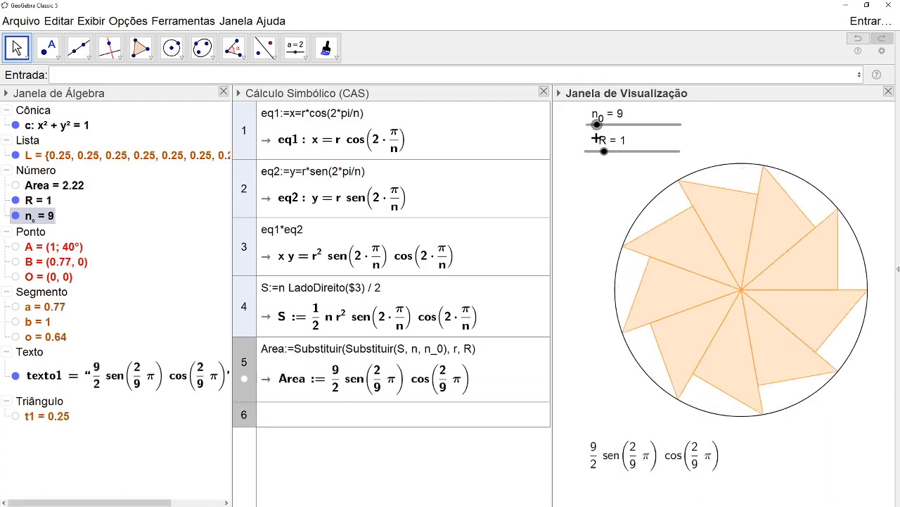
key("Right")
key("Right")
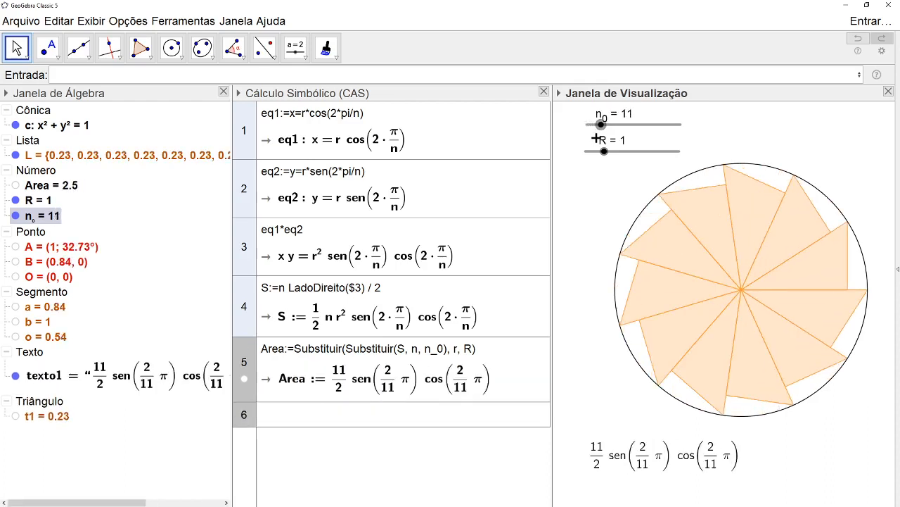